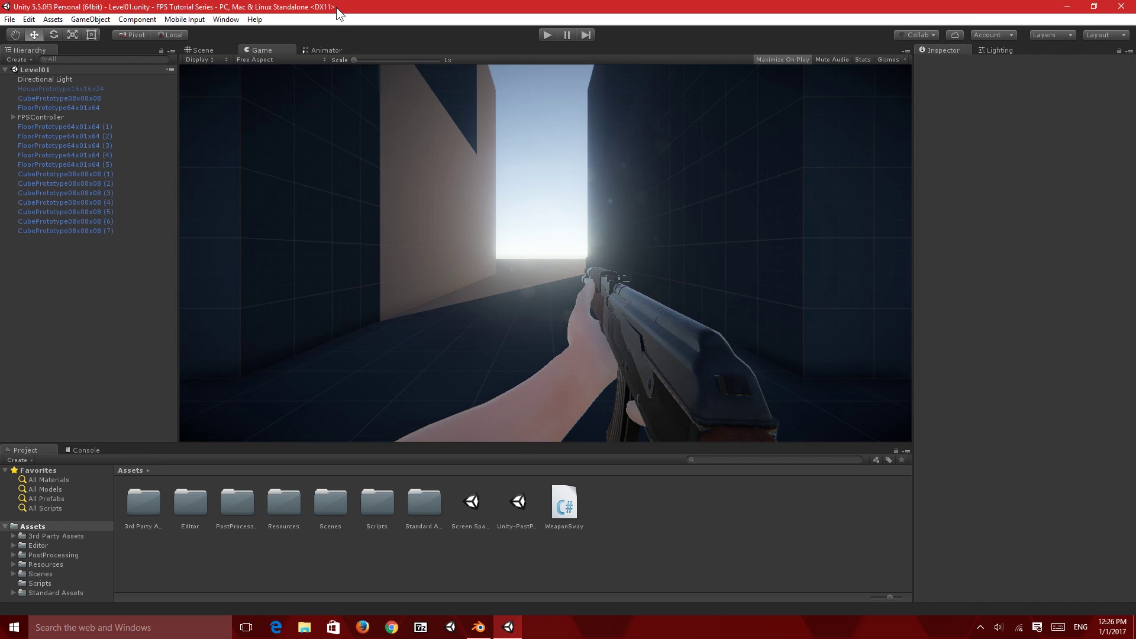
Start a new 3D project named FPS Tutorial, keeping its location in G:\Projects\Unity
left_click_drag(438, 5, 502, 3)
left_click(10, 19)
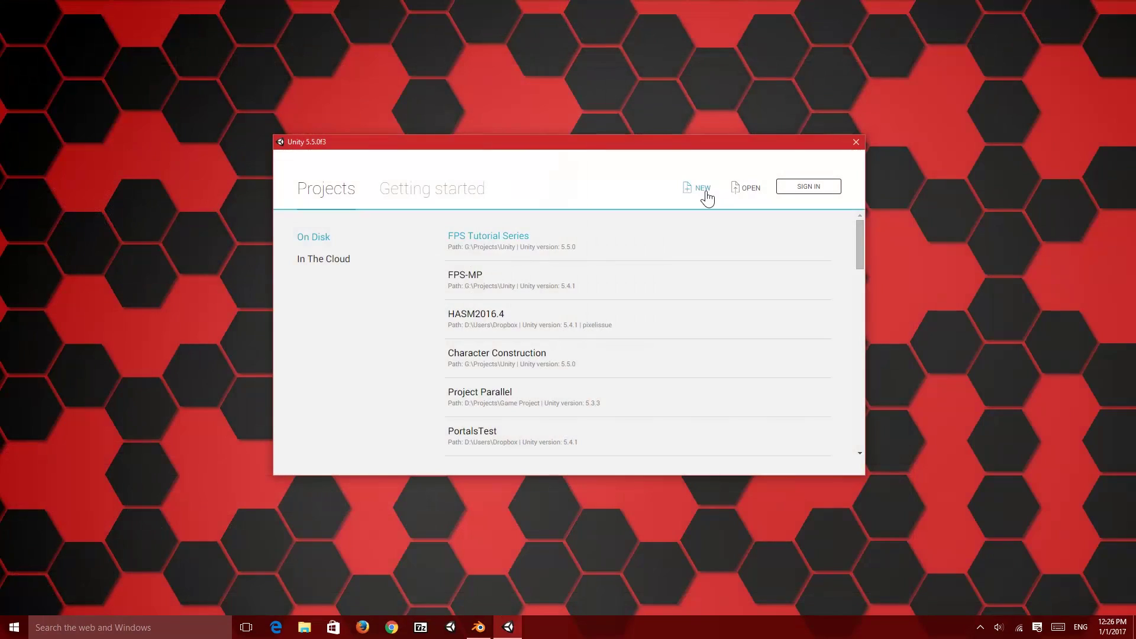
left_click(701, 188)
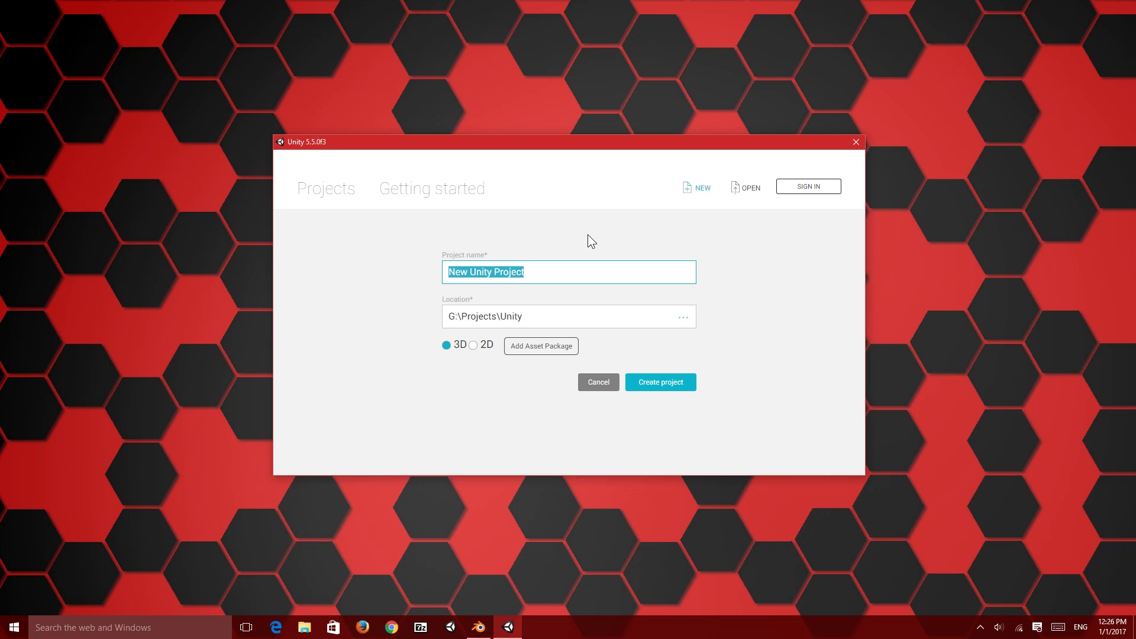
type("Fps Tu")
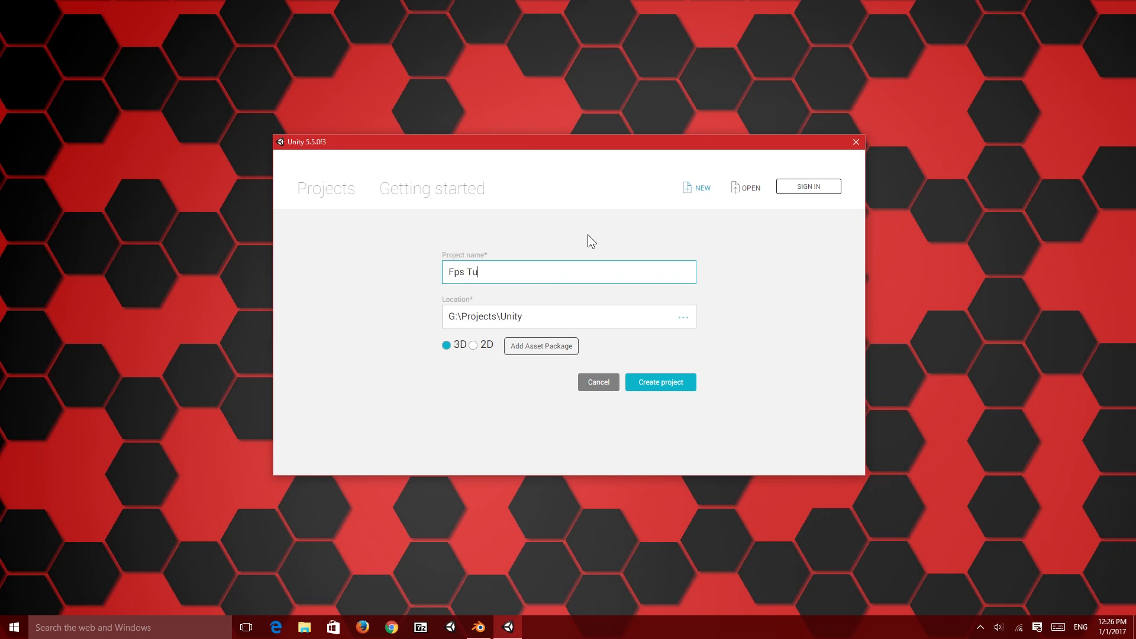
type("torial")
double_click(454, 271)
type("FPS")
Add the Characters, Environment and Prototyping asset packages and create the project
left_click(530, 349)
scroll(535, 304, "down", 3)
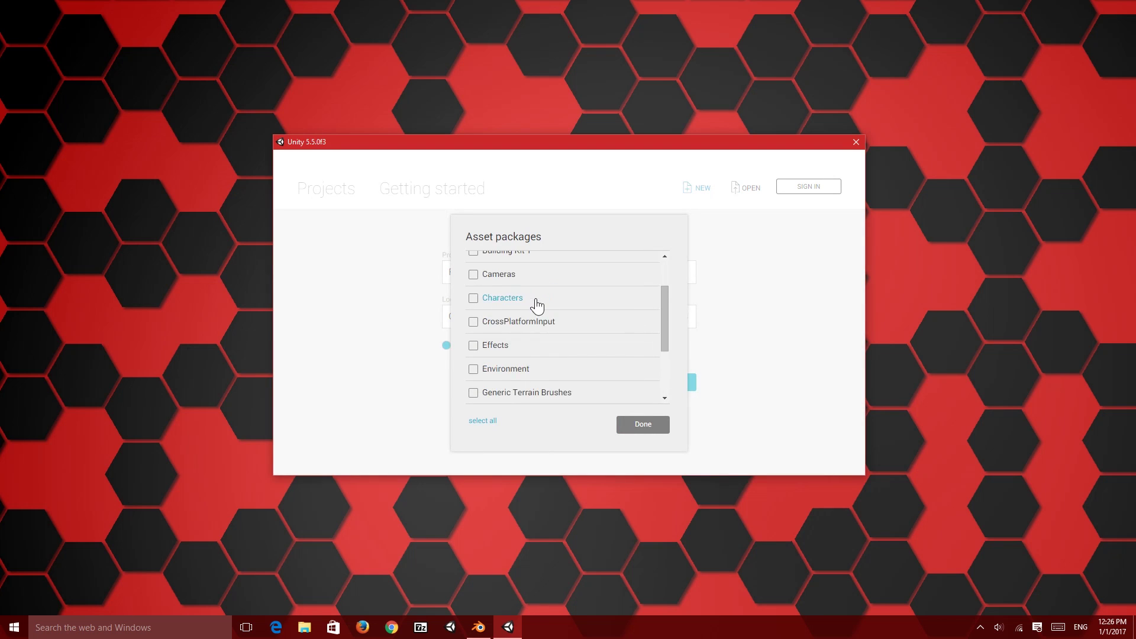
scroll(539, 309, "down", 2)
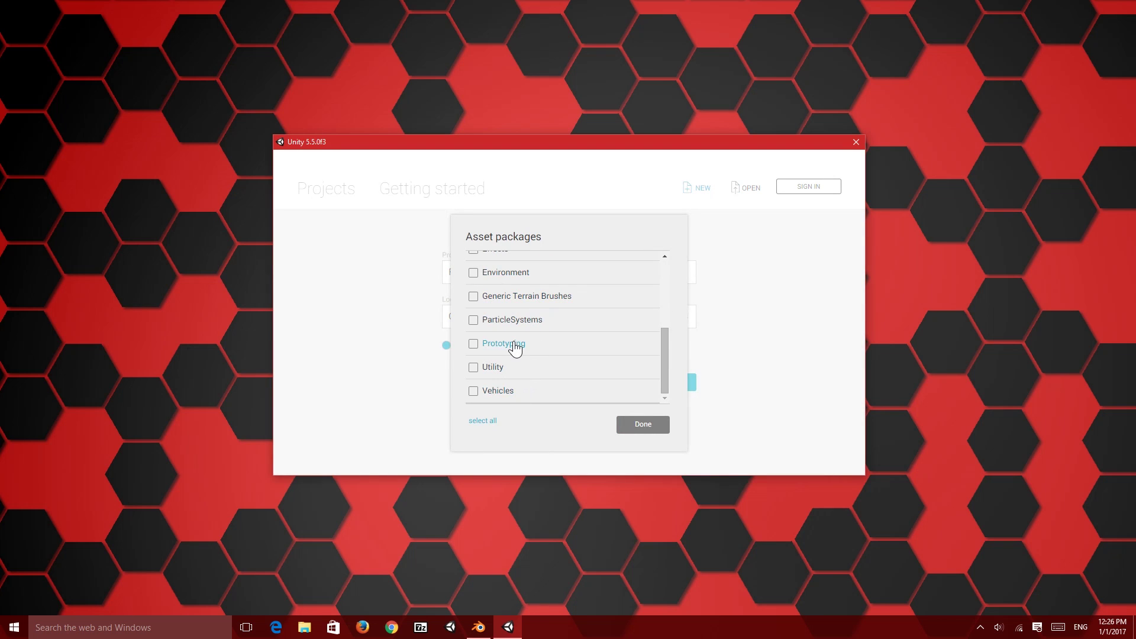
scroll(591, 335, "up", 5)
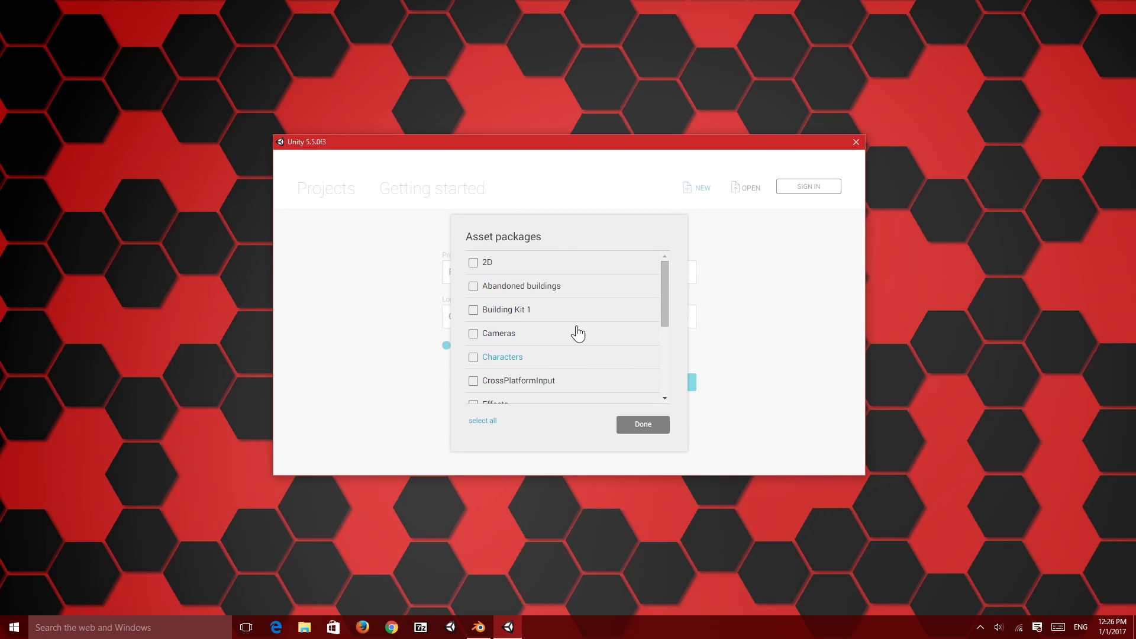
left_click_drag(665, 281, 676, 395)
left_click(651, 333)
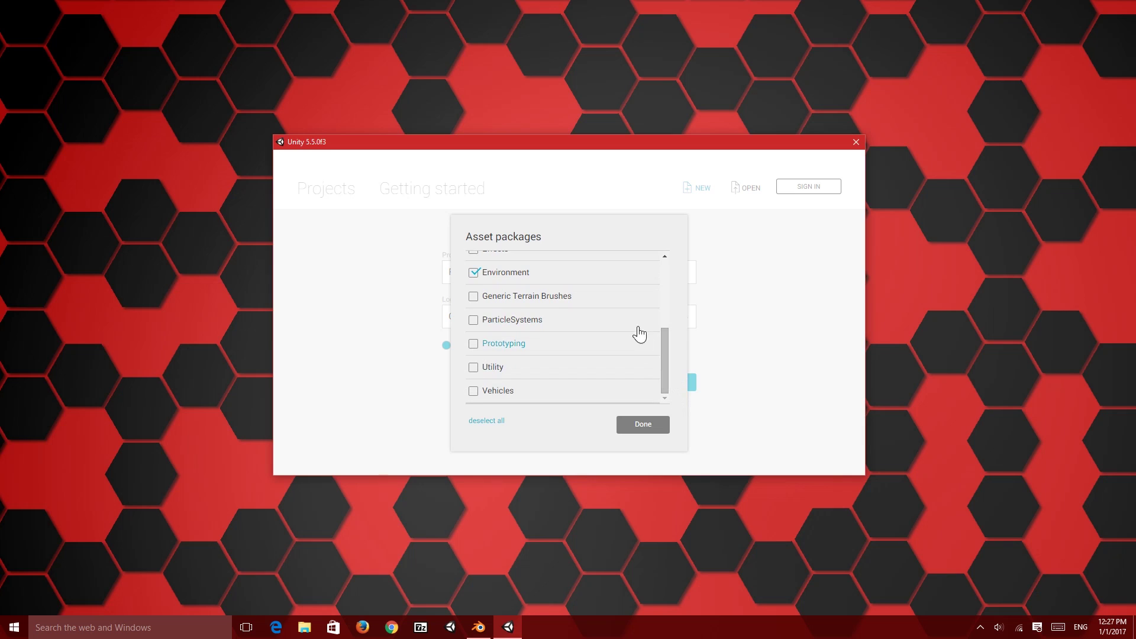
left_click(516, 354)
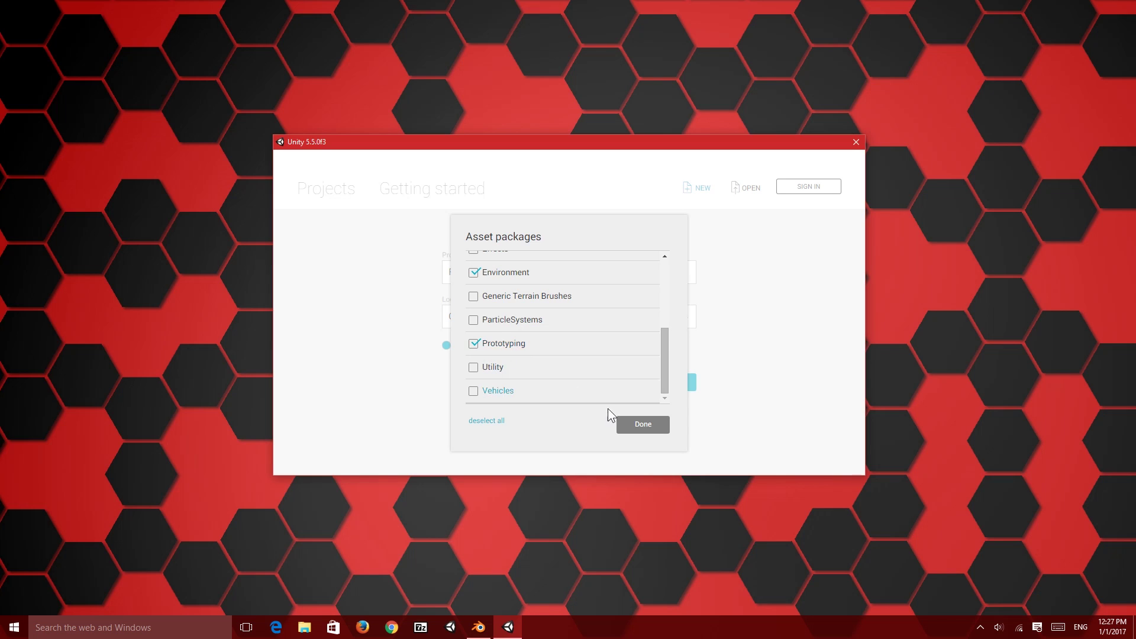
left_click(634, 423)
left_click(654, 385)
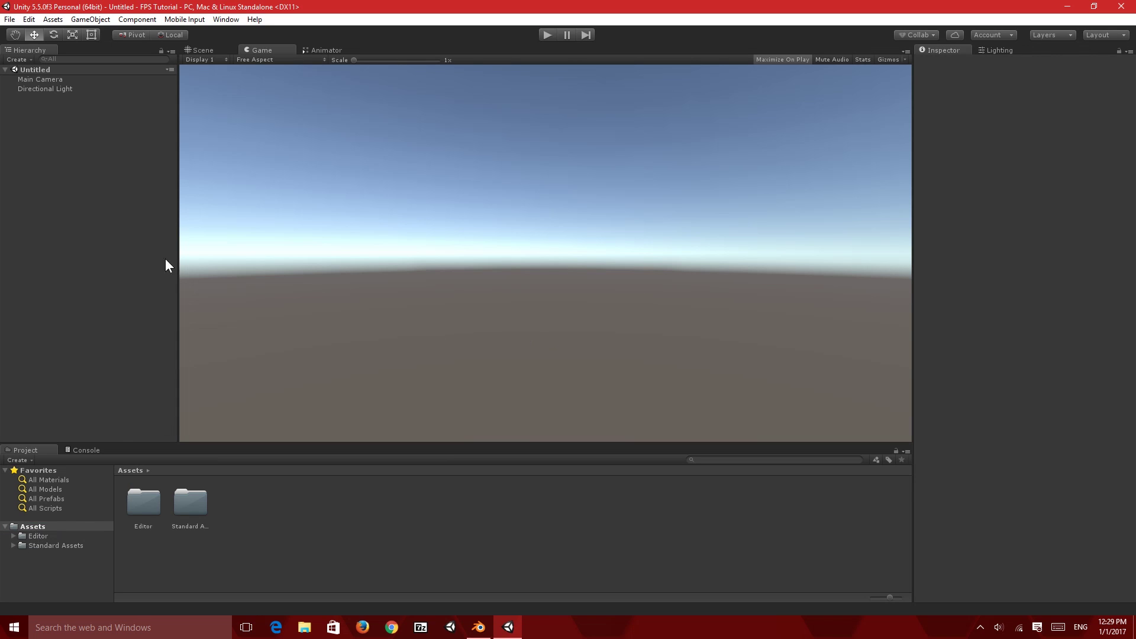
Examine the imported Standard Assets folders, including the character folders inside Characters
left_click(70, 546)
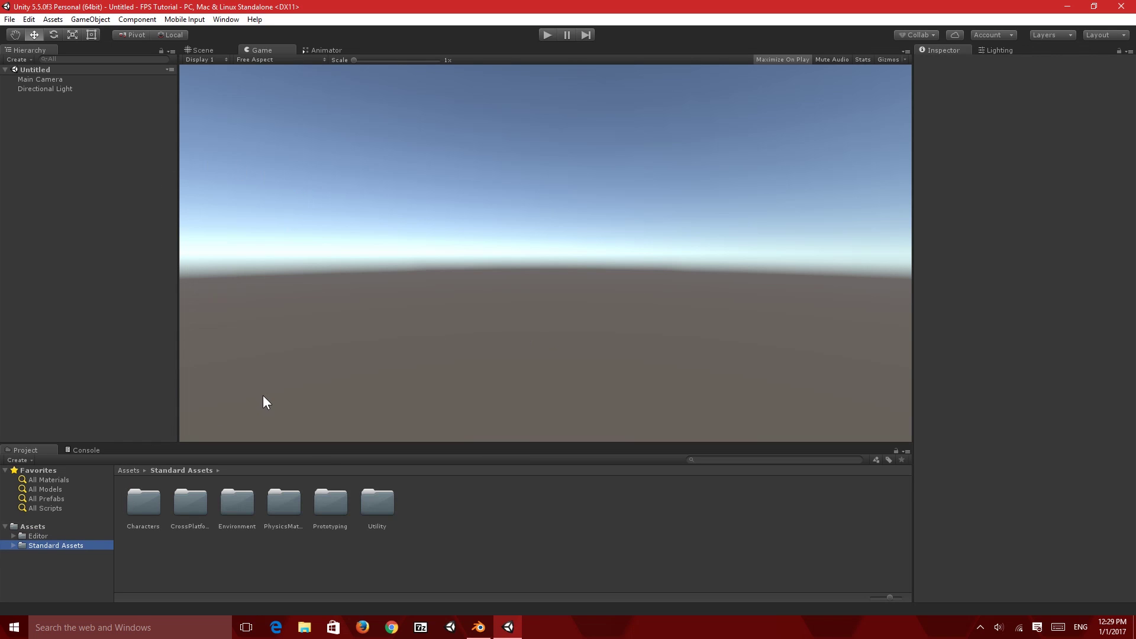
key("Right")
key("Down")
key("Right")
key("Down")
scroll(74, 534, "down", 2)
left_click(75, 547)
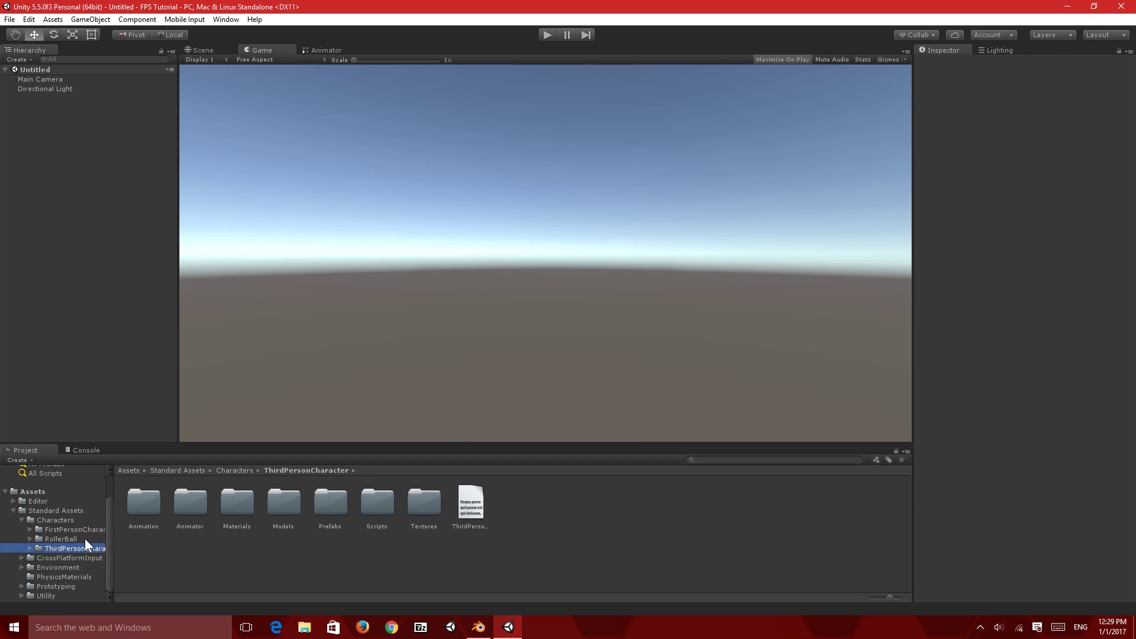
key("Left")
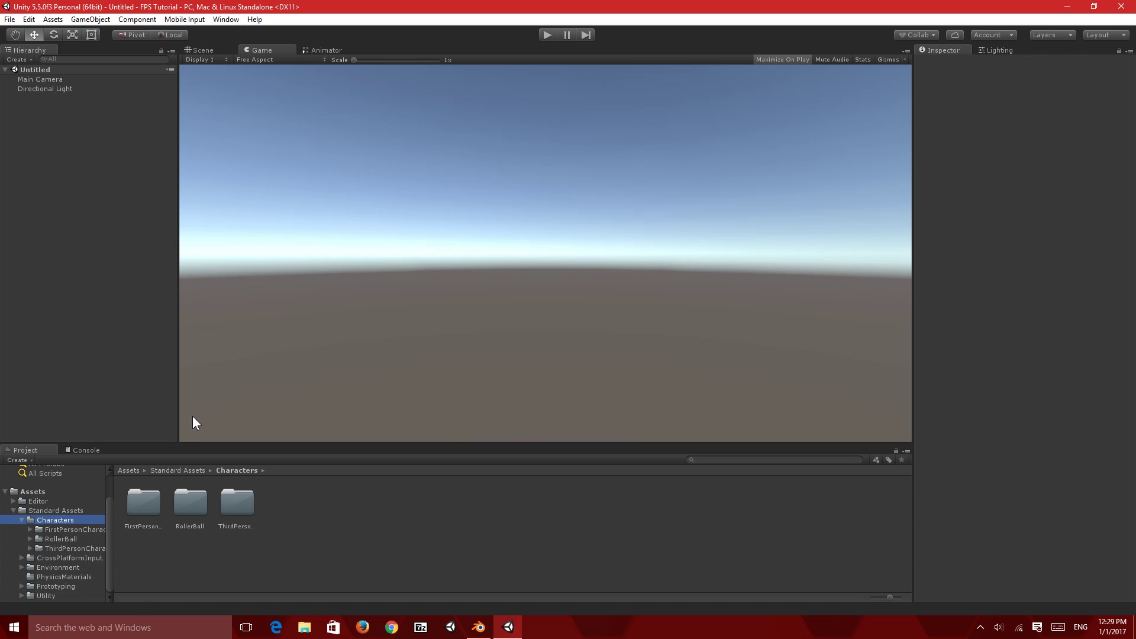
key("Left")
key("Left")
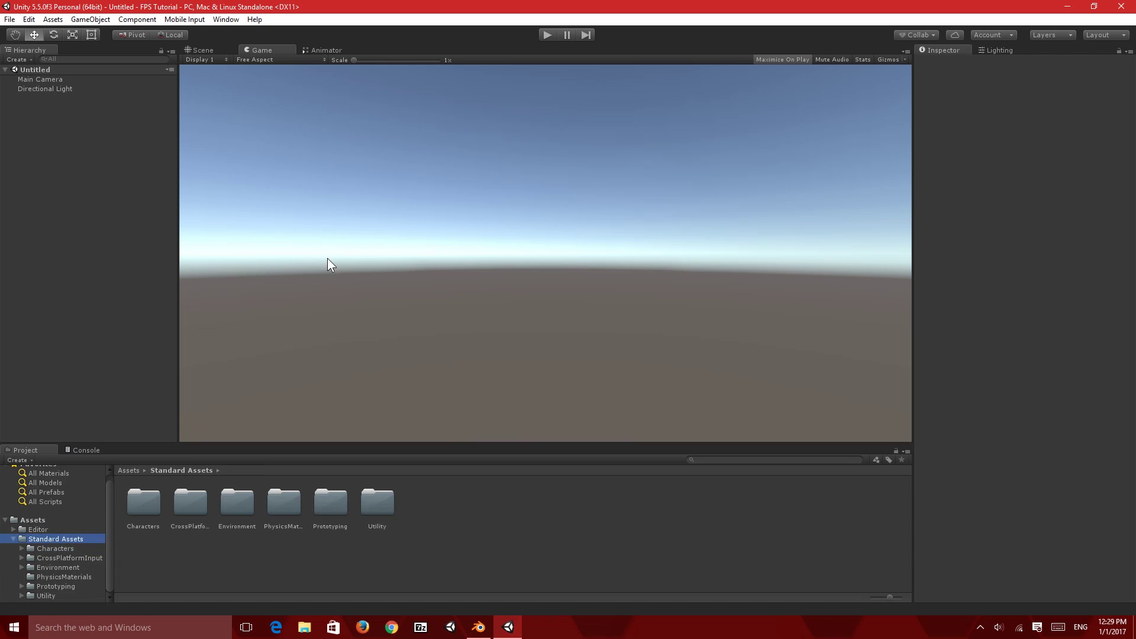
Switch to the Scene view and create a 3D Terrain object in the scene
left_click(205, 52)
right_click_drag(489, 275, 329, 249)
right_click_drag(221, 163, 193, 114)
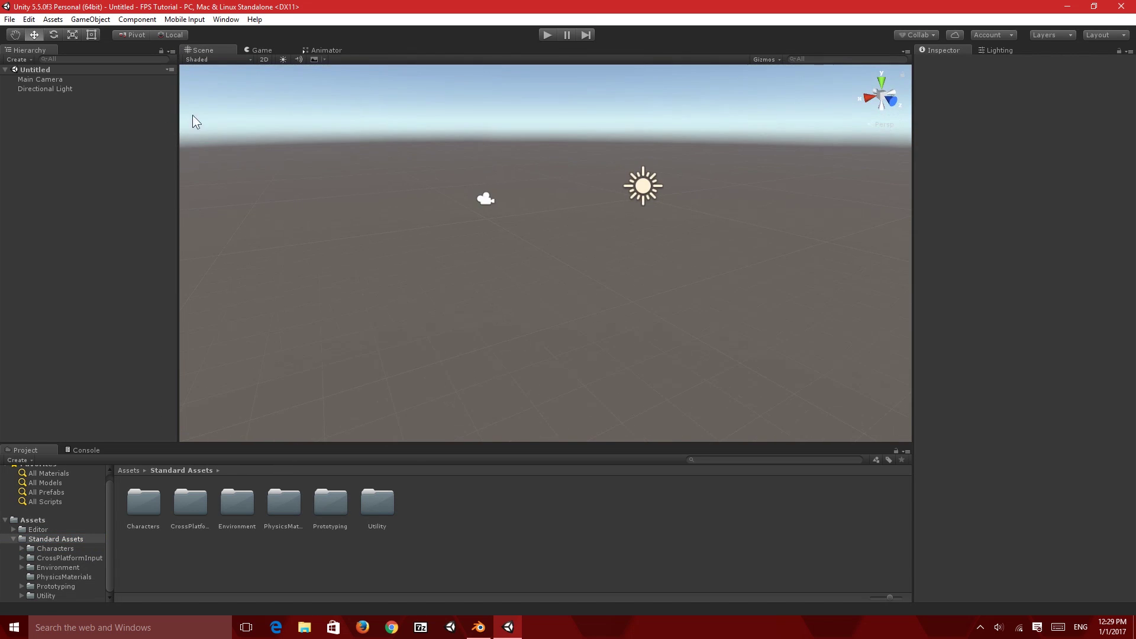
left_click(23, 60)
mouse_move(21, 118)
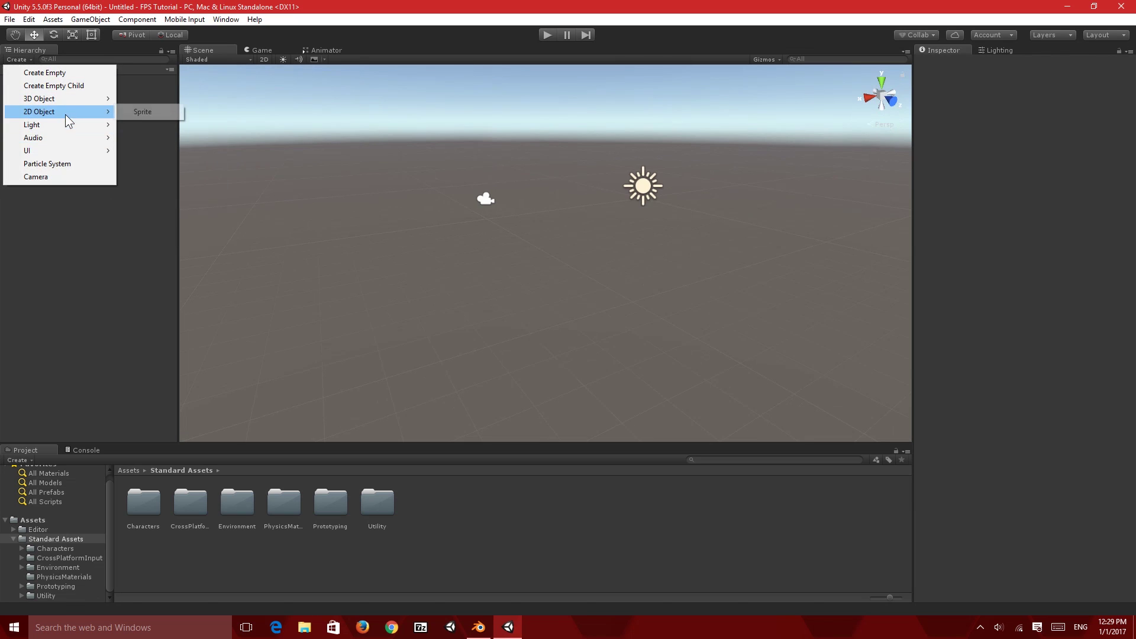
mouse_move(112, 99)
left_click(150, 189)
right_click_drag(517, 248, 548, 261)
scroll(367, 283, "down", 10)
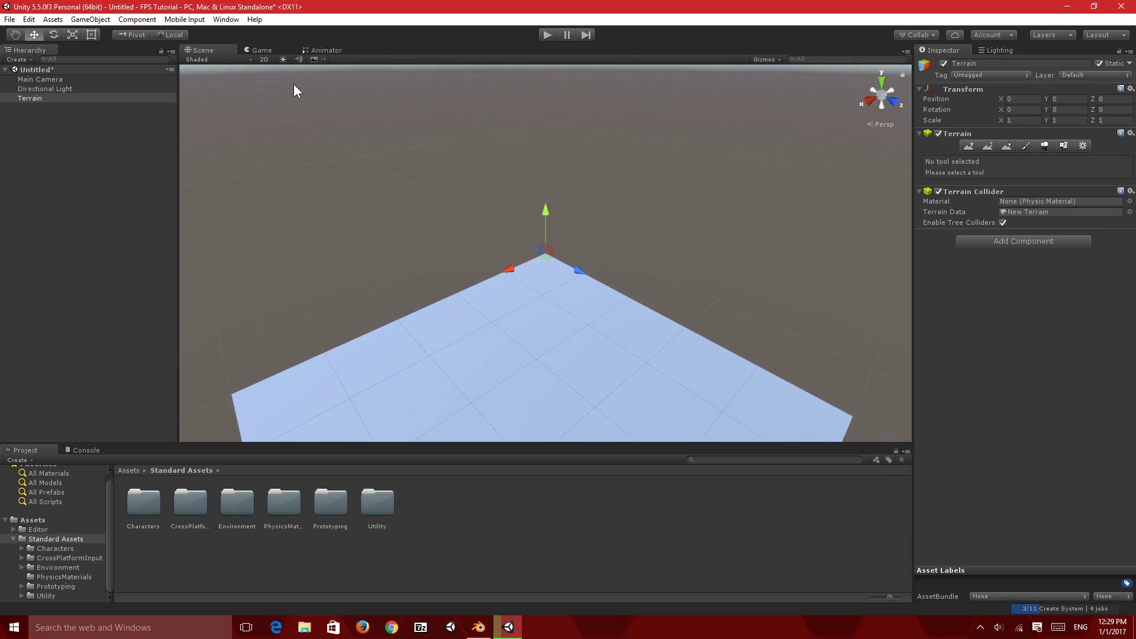
Turn on scene lighting in the Scene view and bring the whole terrain into view
left_click(284, 59)
mouse_move(351, 264)
middle_mouse_down()
mouse_move(359, 267)
mouse_move(347, 243)
middle_mouse_up()
scroll(352, 252, "down", 2)
left_click_drag(376, 267, 712, 352, "alt")
Set the terrain's position to -250 on Z and -250 on X
left_click(1114, 99)
type("-250")
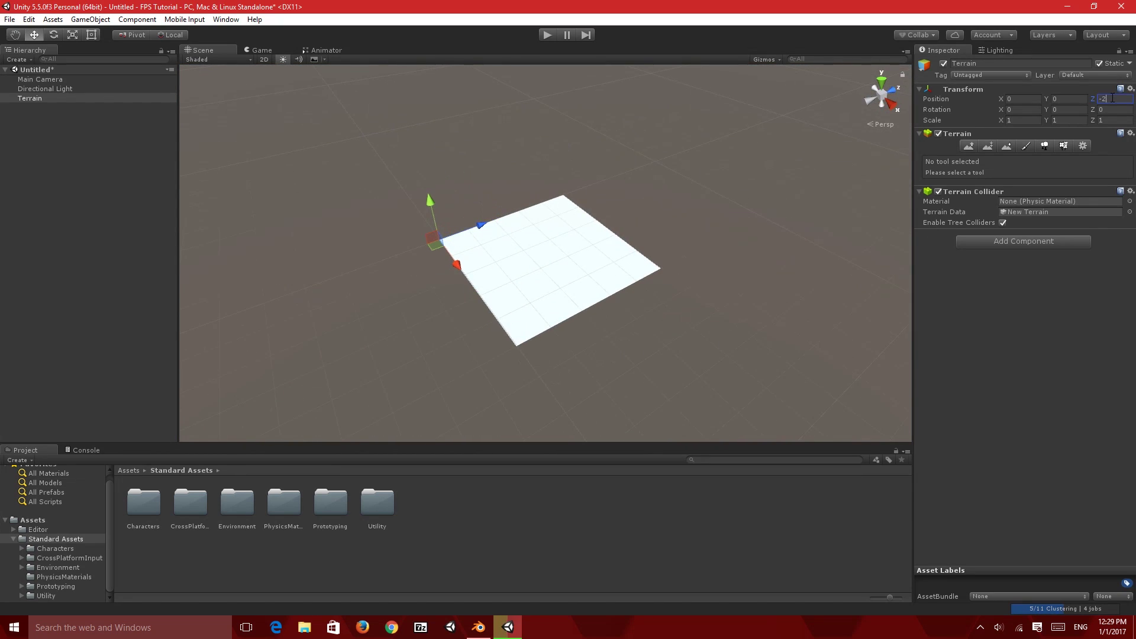
left_click(1022, 99)
type("-250")
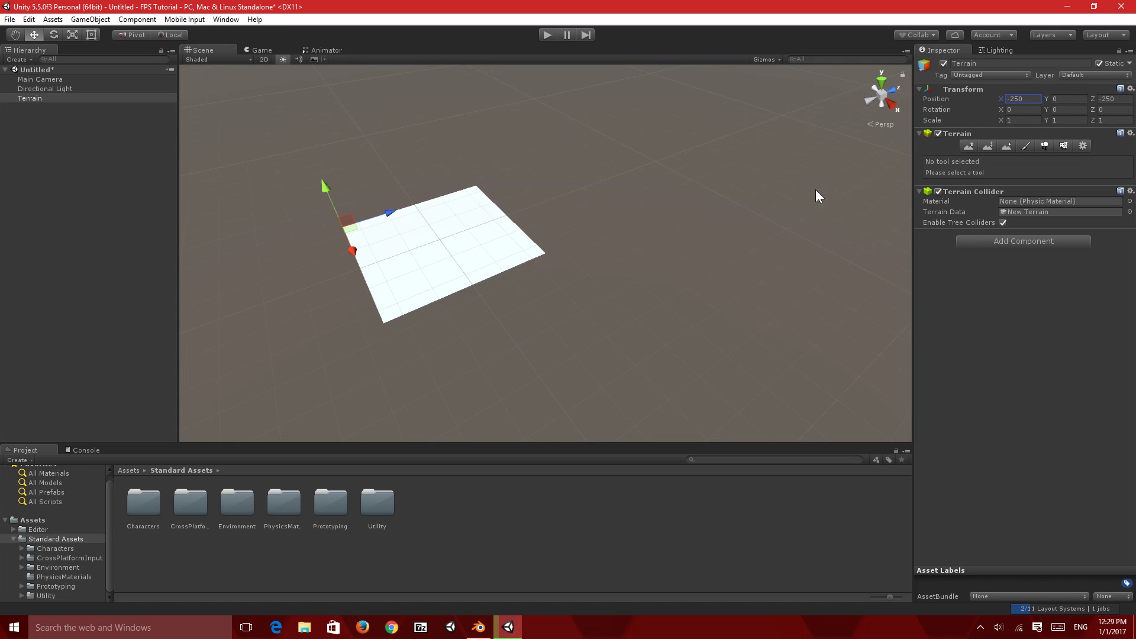
Frame the Main Camera in the scene and open the Prefabs folder of the Prototyping assets
left_click(32, 78)
key("f")
left_click_drag(451, 266, 408, 253, "alt")
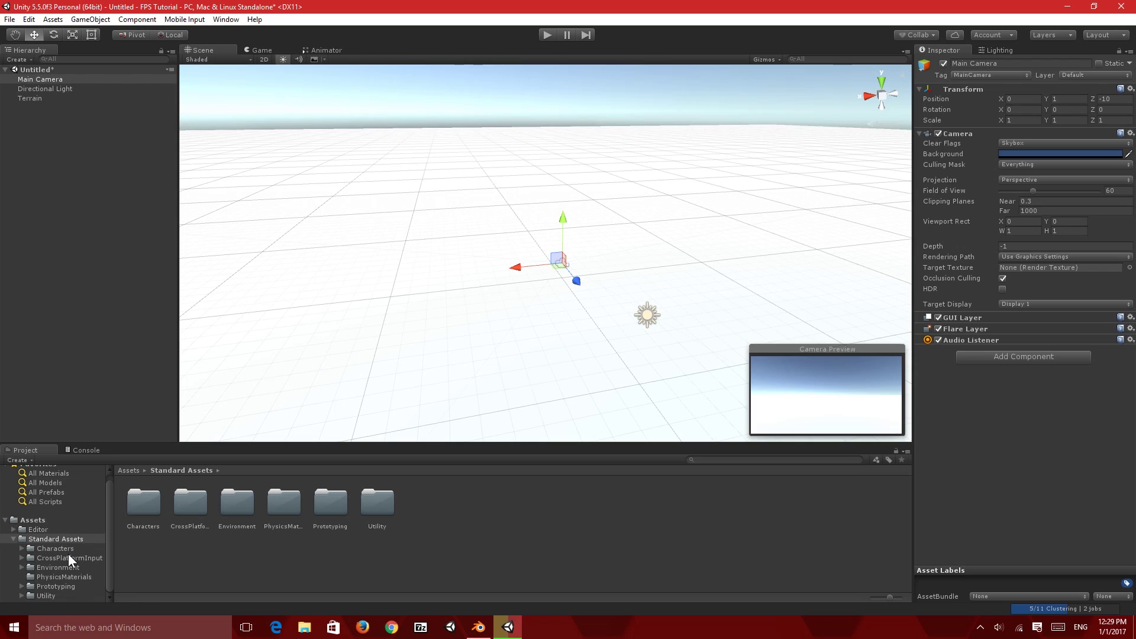
left_click(55, 586)
left_click(189, 506)
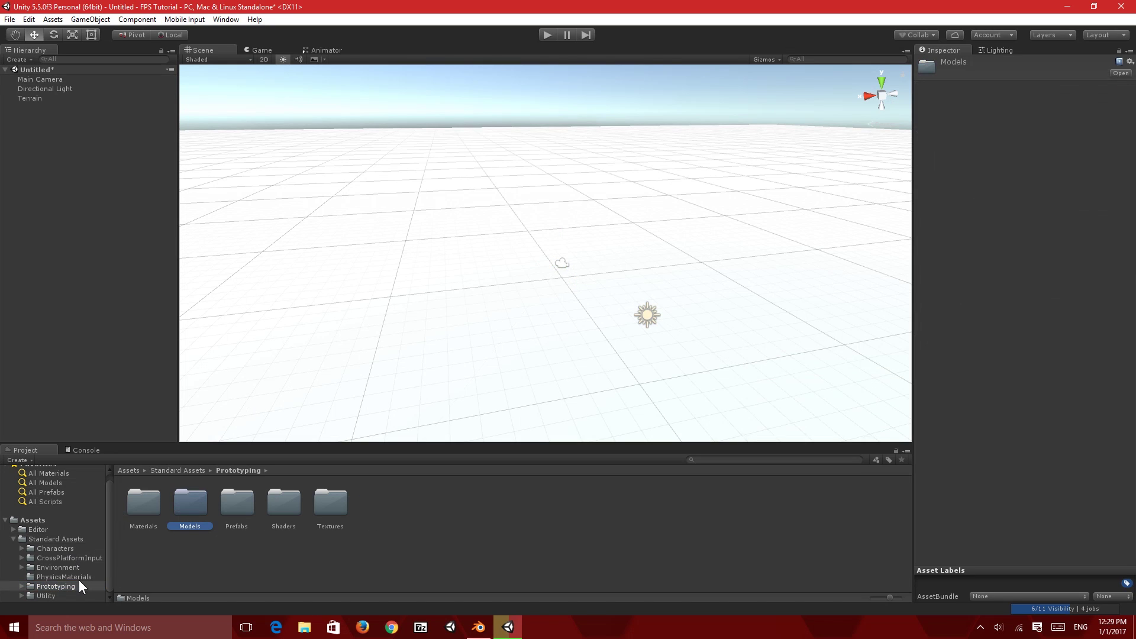
left_click(58, 539)
left_click(56, 586)
double_click(236, 509)
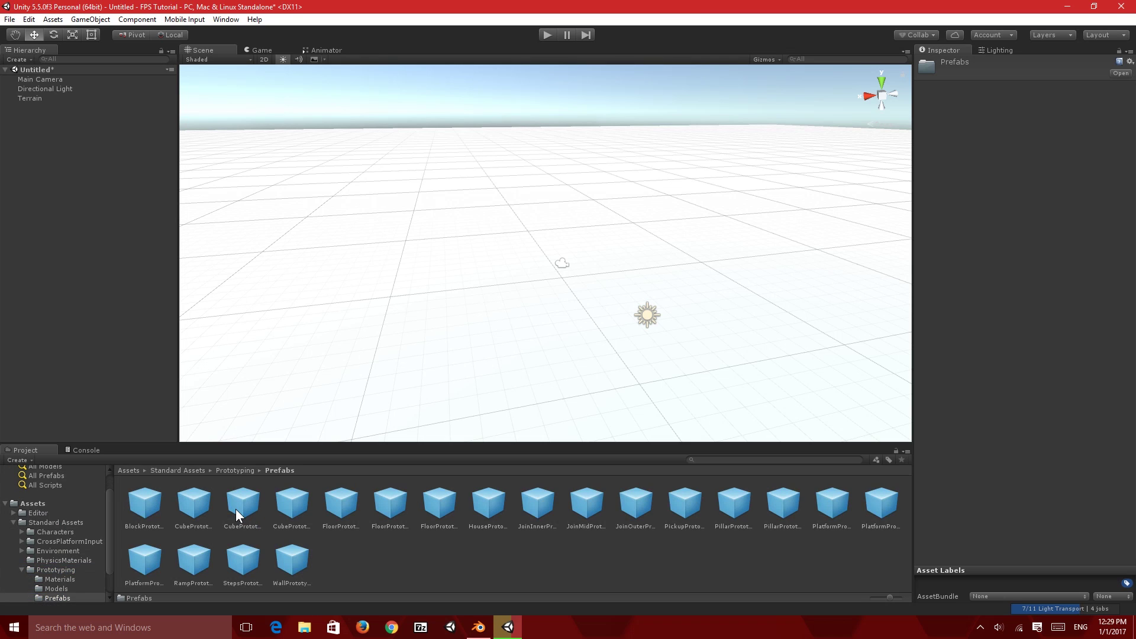
Replace the terrain with the FloorPrototype64x01x64 prefab as the scene's ground
left_click(389, 509)
left_click(434, 517)
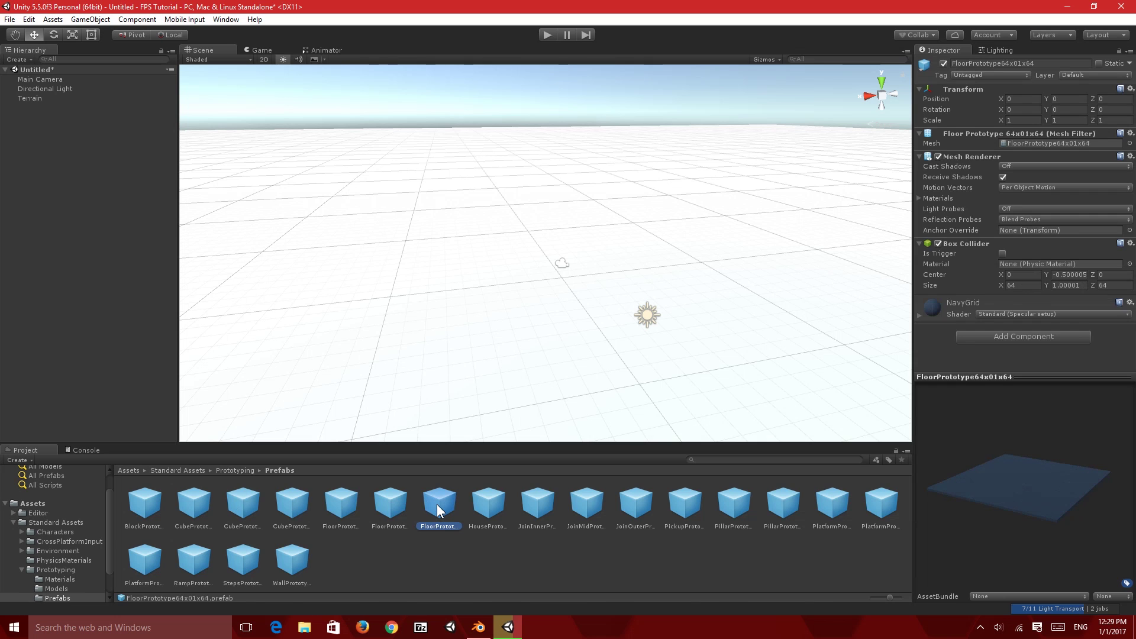
left_click_drag(437, 510, 481, 310)
left_click_drag(484, 386, 674, 327, "alt")
Delete the Main Camera from the scene
left_click(532, 246)
left_click_drag(532, 248, 561, 320, "alt")
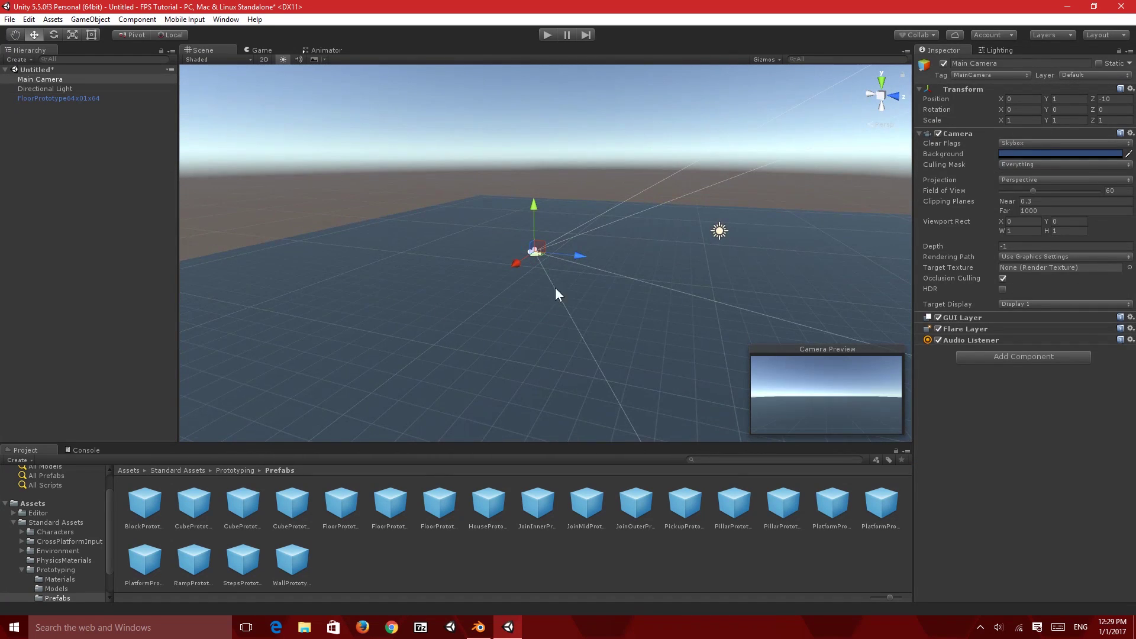
key("Delete")
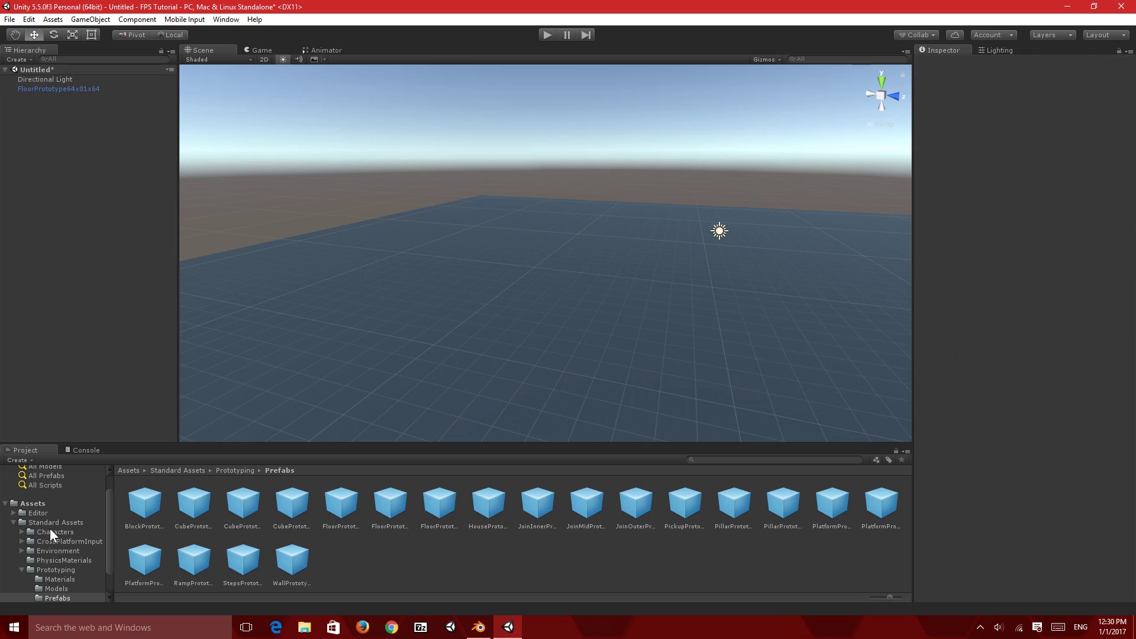
Collapse the Prototyping folder and open the Prefabs folder of FirstPersonCharacter under Characters
left_click(73, 533)
key("Left")
key("Right")
left_click(55, 570)
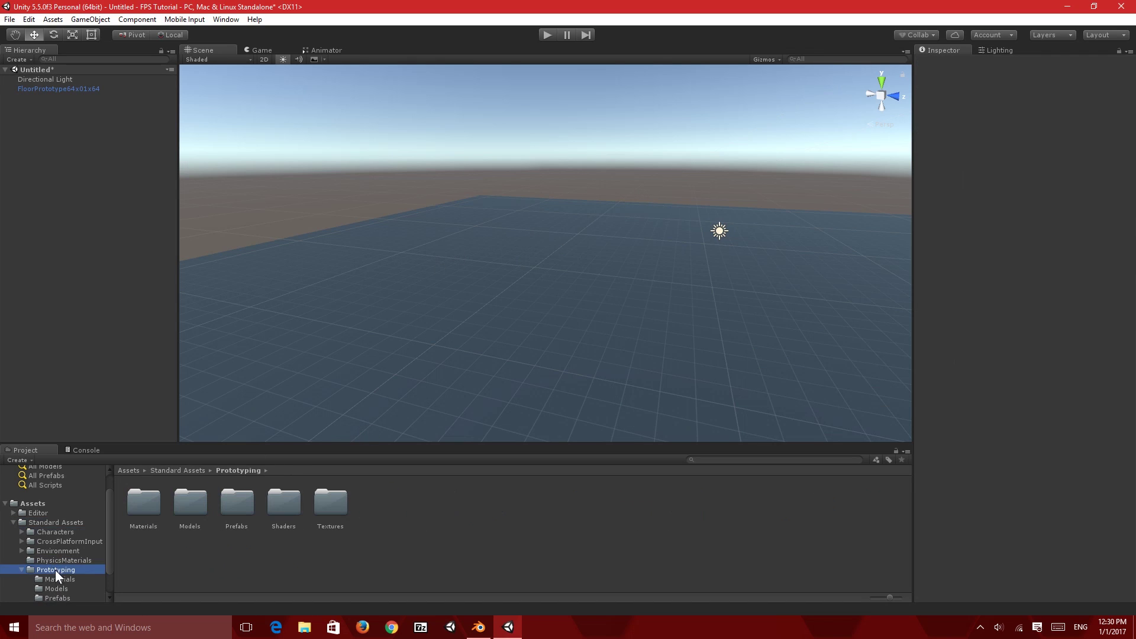
key("Left")
double_click(56, 550)
left_click(65, 558)
key("Right")
key("Down")
key("Down")
scroll(79, 562, "down", 1)
Add the FPSController prefab to the scene and raise it above the floor
left_click_drag(147, 517, 91, 336)
key("f")
left_click_drag(548, 194, 551, 128)
left_click_drag(635, 226, 754, 351, "alt")
right_click_drag(754, 351, 666, 320)
left_click(598, 396)
left_click_drag(598, 395, 587, 277, "alt")
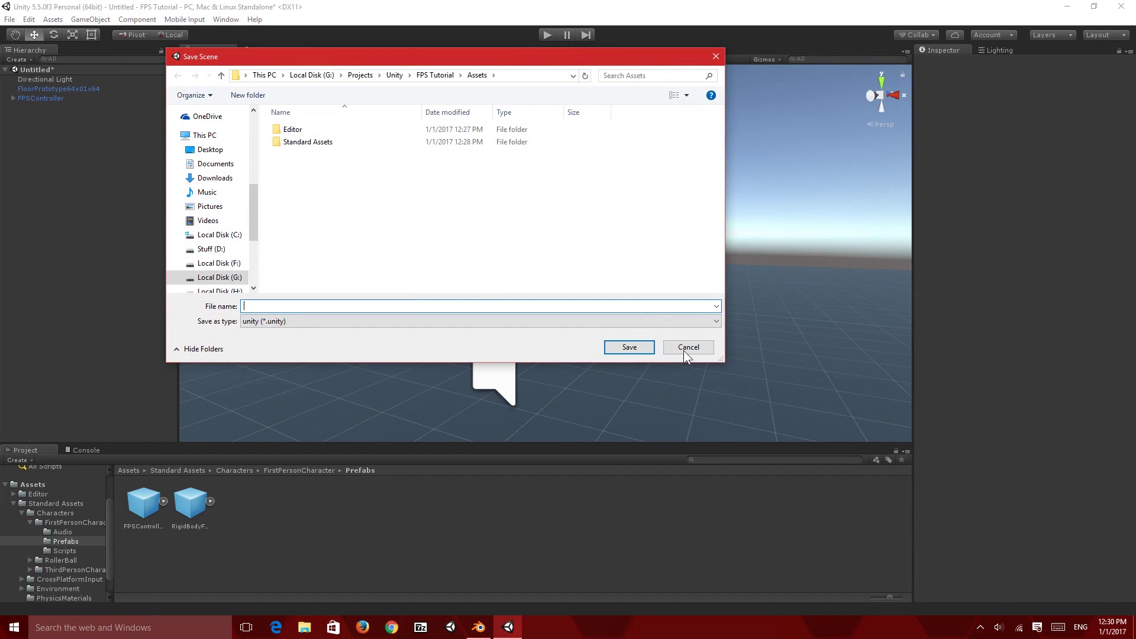
left_click(687, 347)
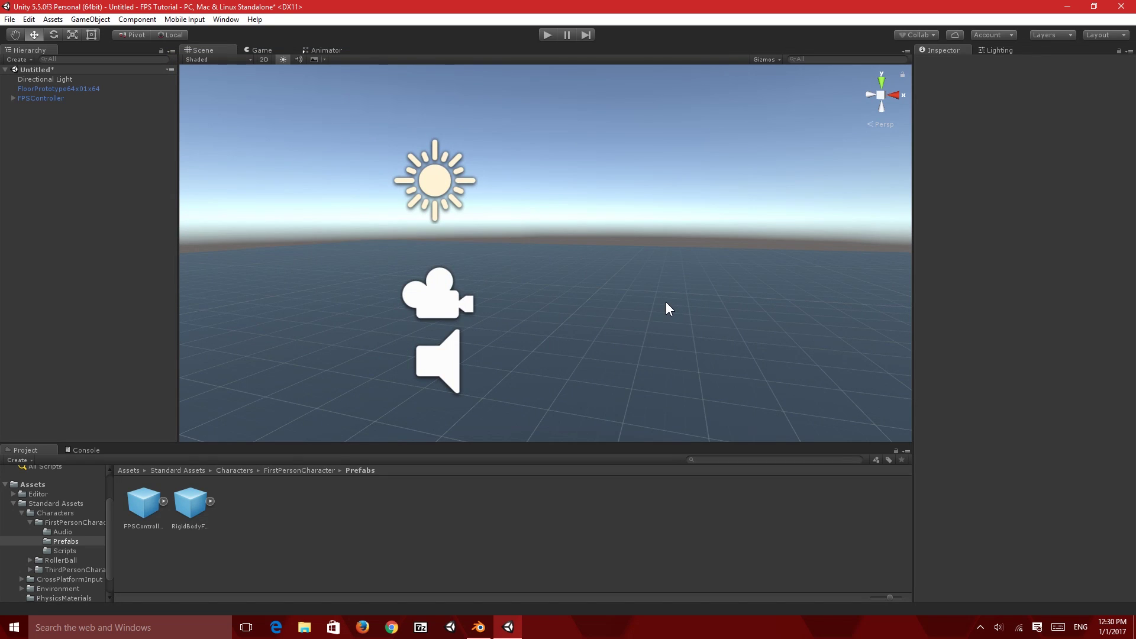
key("ctrl+s")
right_click(455, 185)
key("Escape")
left_click(688, 347)
Start saving the scene, create a folder named Scenes inside Assets and open it as the save location
left_click(9, 19)
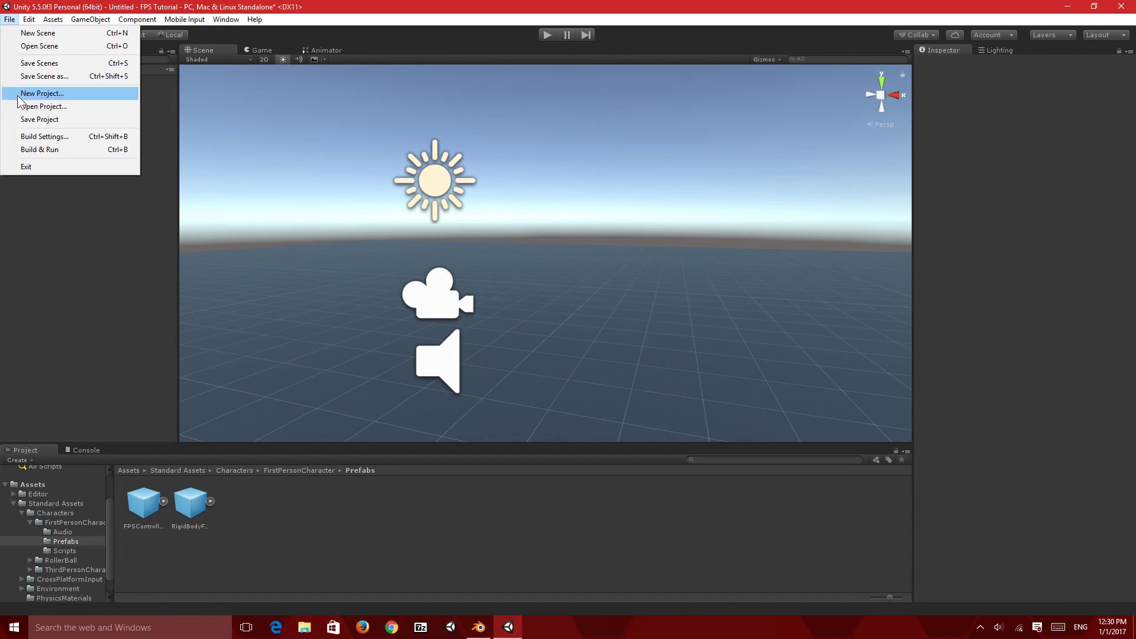
left_click(42, 63)
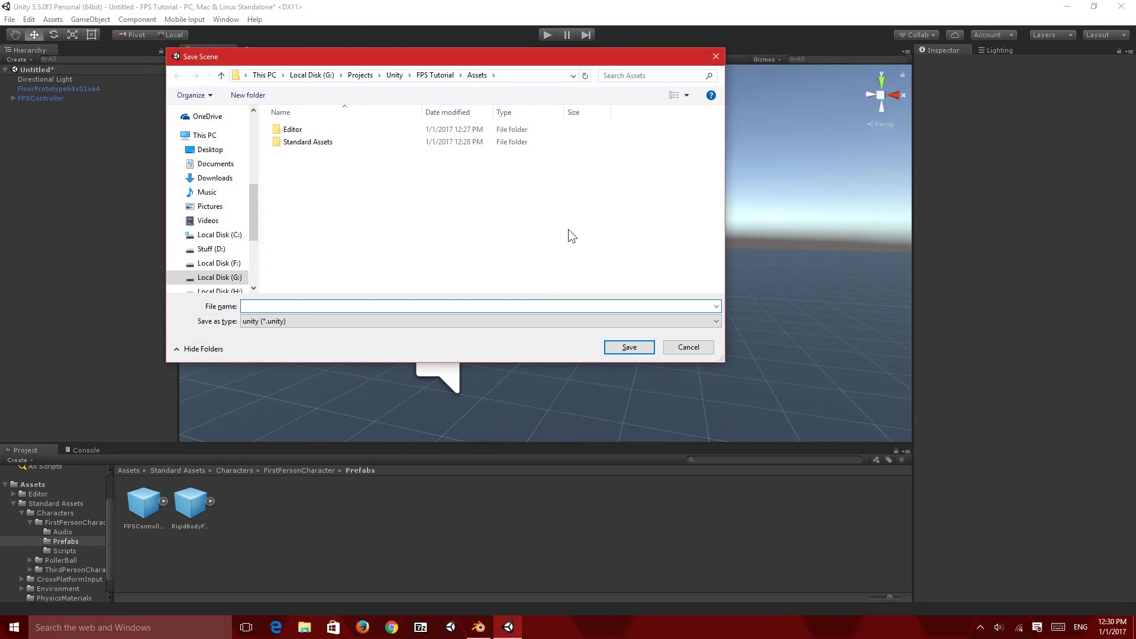
right_click(314, 188)
left_click(305, 383)
type("Scenes")
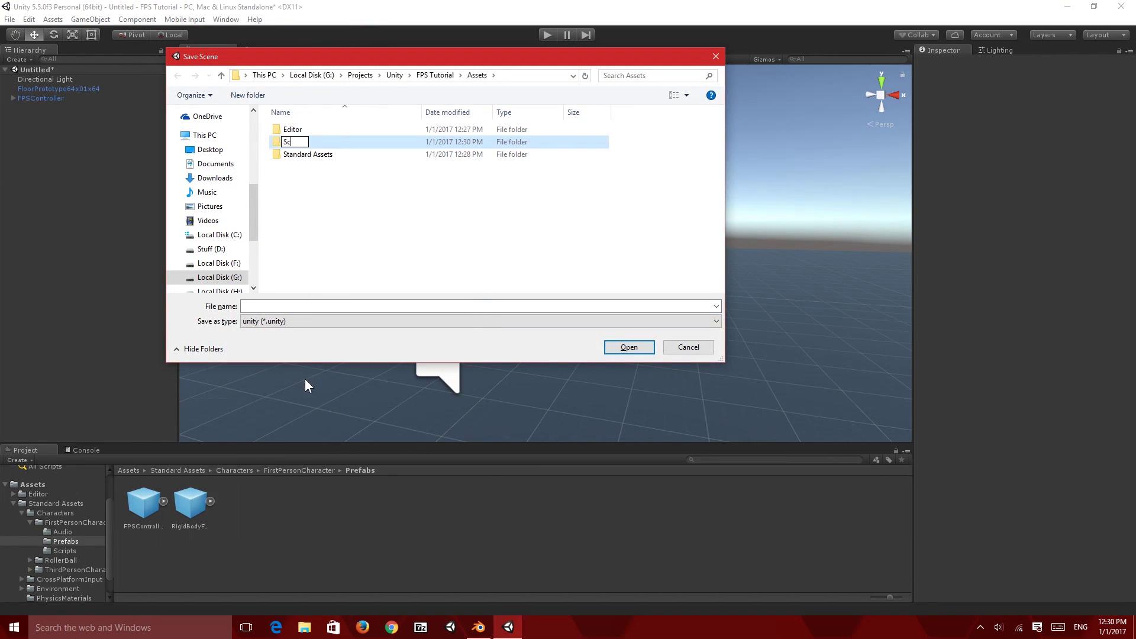
key("Return")
key("Return")
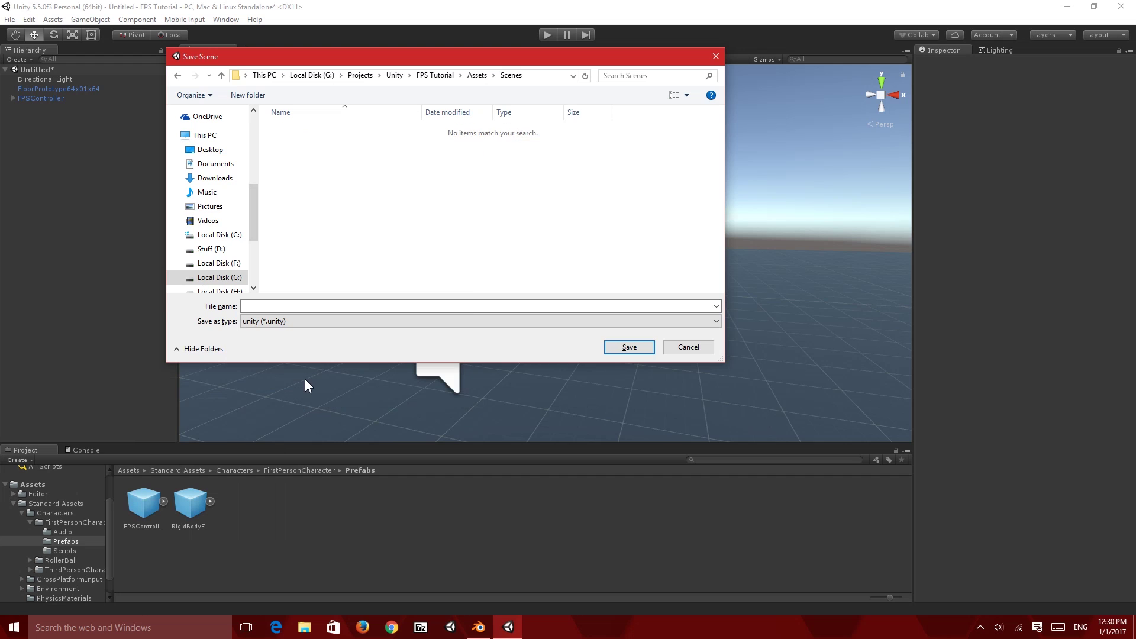
Save the scene as Tutorial01 in the Scenes folder
left_click(348, 306)
type("Tutorial01")
key("Return")
Run the game to test the first-person controller on the floor, and stop it
right_click_drag(422, 278, 690, 299)
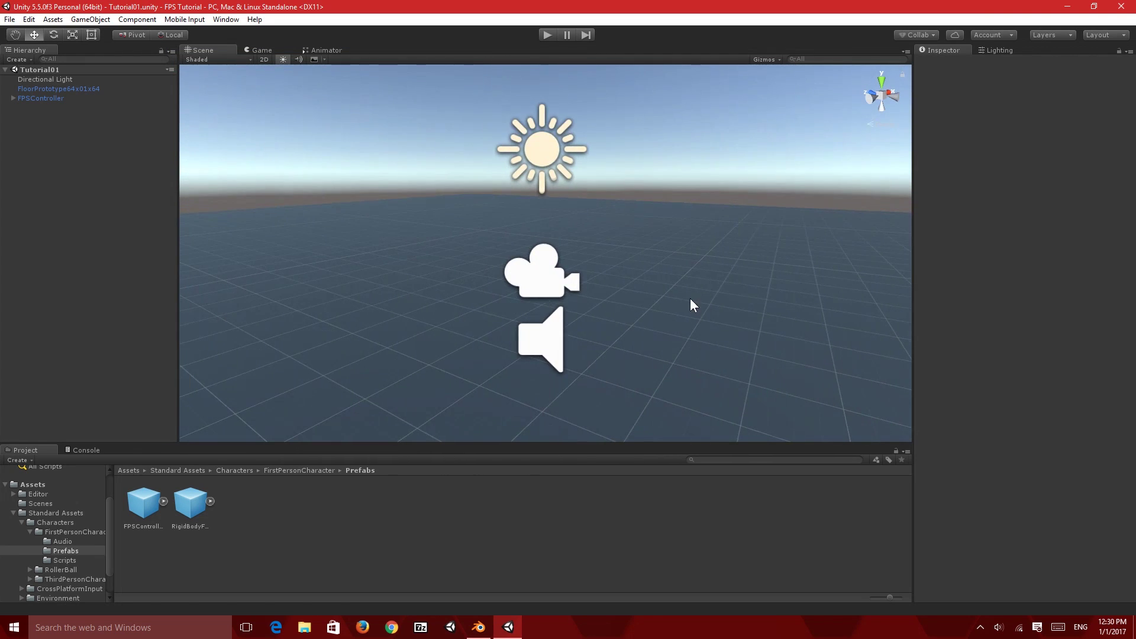
left_click(547, 35)
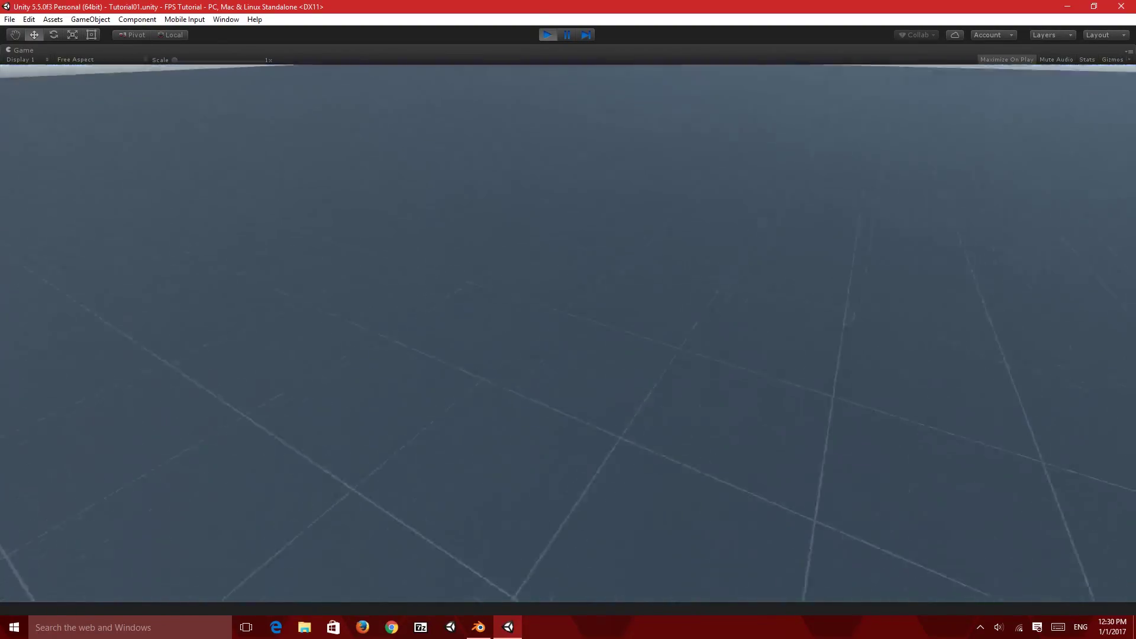
key("ctrl+p")
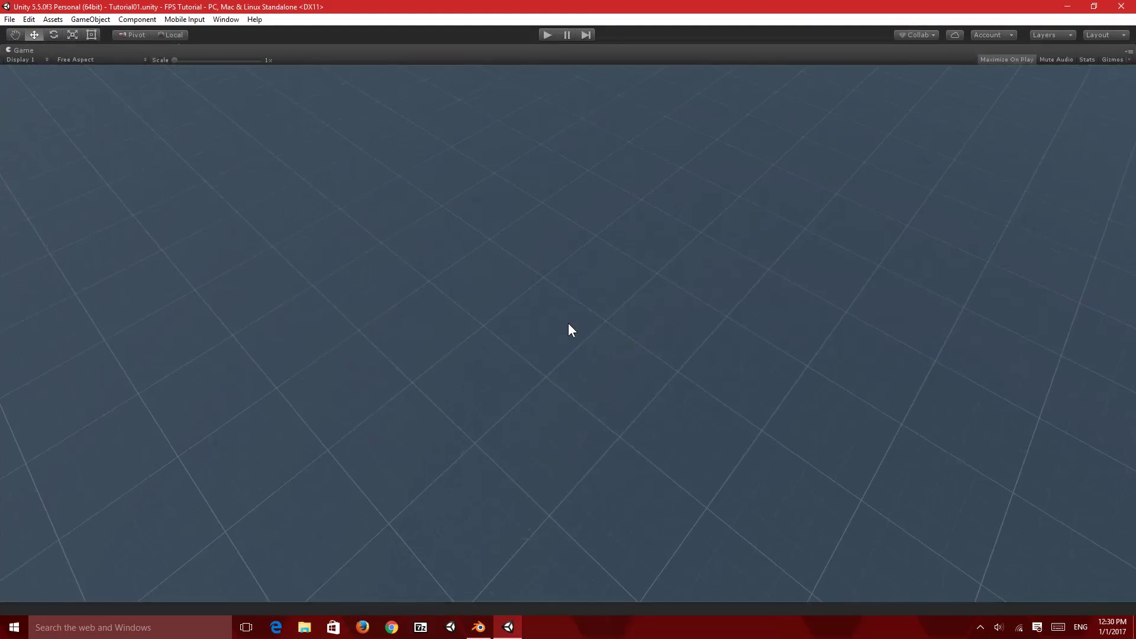
Duplicate the floor and move the copy beside the original along X, to about -68.6
right_click_drag(568, 323, 633, 283)
left_click(622, 349)
key("s")
key("a")
key("w")
right_click_drag(633, 240, 581, 214)
key("ctrl+d")
left_click_drag(588, 209, 199, 208)
right_click_drag(199, 208, 395, 270)
key("w")
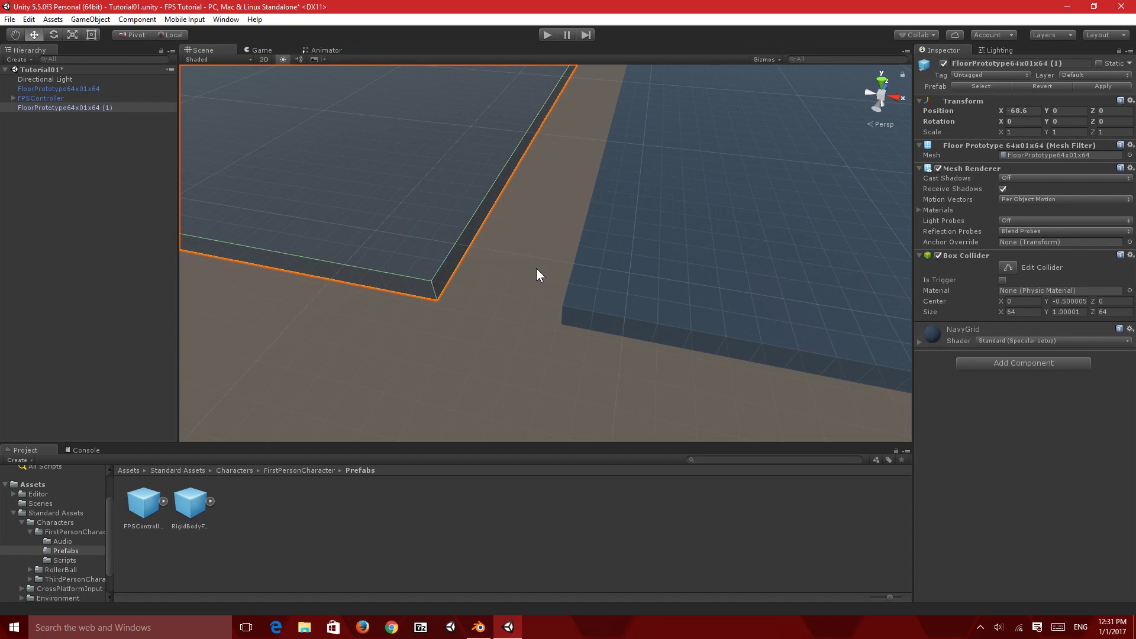
Vertex-snap the copied floor's near corner to the original floor's corner so the copy sits flush at X -64
right_click_drag(536, 268, 574, 124)
key("v")
right_click_drag(477, 340, 384, 328)
right_click_drag(335, 217, 447, 293)
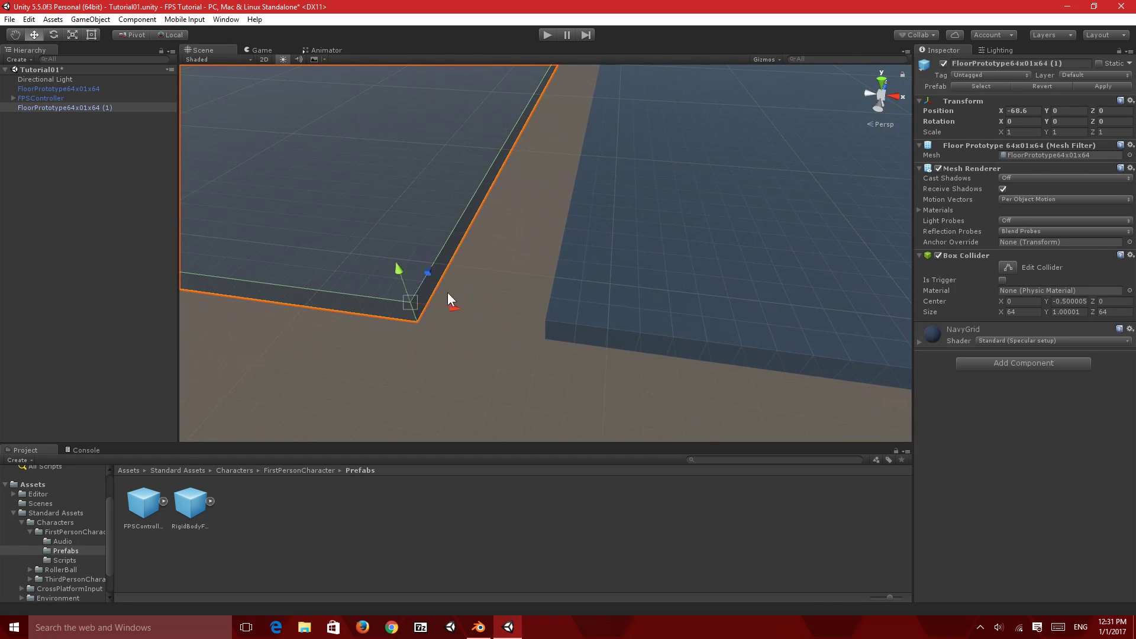
left_click_drag(409, 304, 543, 320)
Duplicate the snapped floor and vertex-snap the new copy to the opposite side of the original floor, at X 64
left_click_drag(546, 320, 444, 290, "alt")
key("ctrl+d")
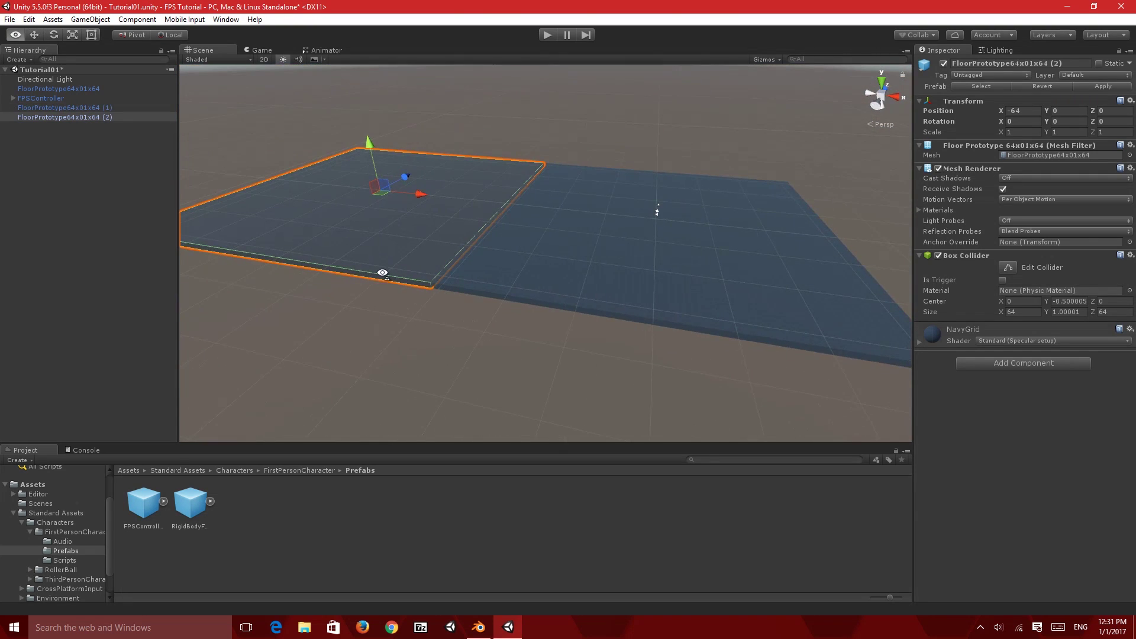
scroll(381, 272, "down", 3)
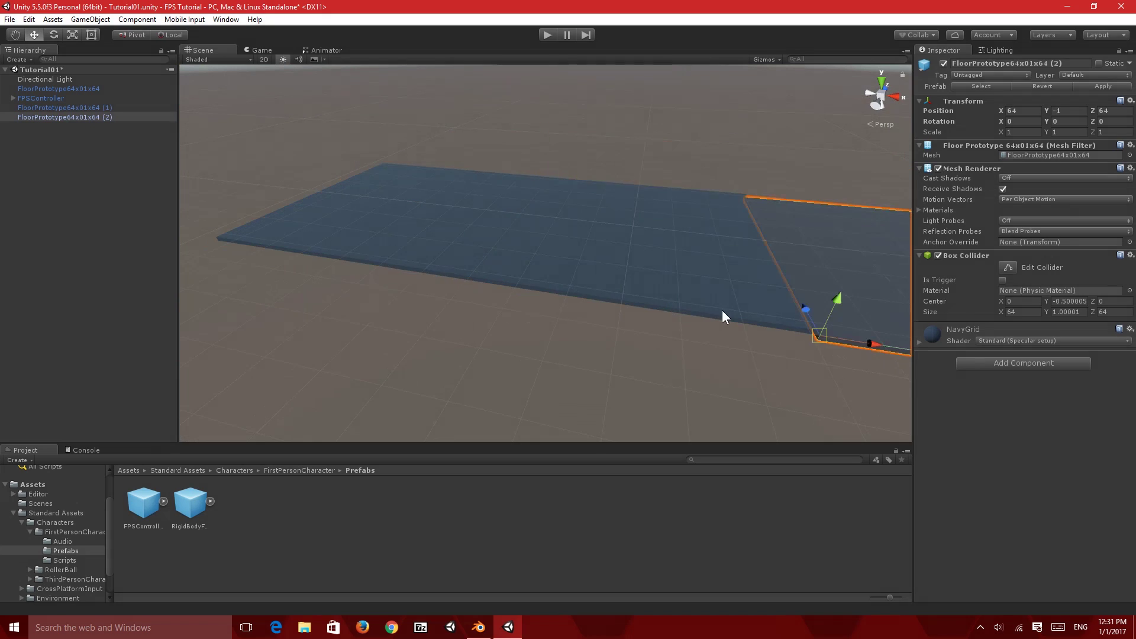
left_click_drag(726, 340, 723, 221, "alt")
key("v")
Select all three floor tiles, duplicate them, and vertex-snap the copies along the row's far edge at Z 64
left_click(530, 215, "shift")
left_click(379, 231, "shift")
left_click_drag(502, 253, 332, 236, "alt")
key("ctrl+d")
key("v")
left_click_drag(300, 202, 445, 134)
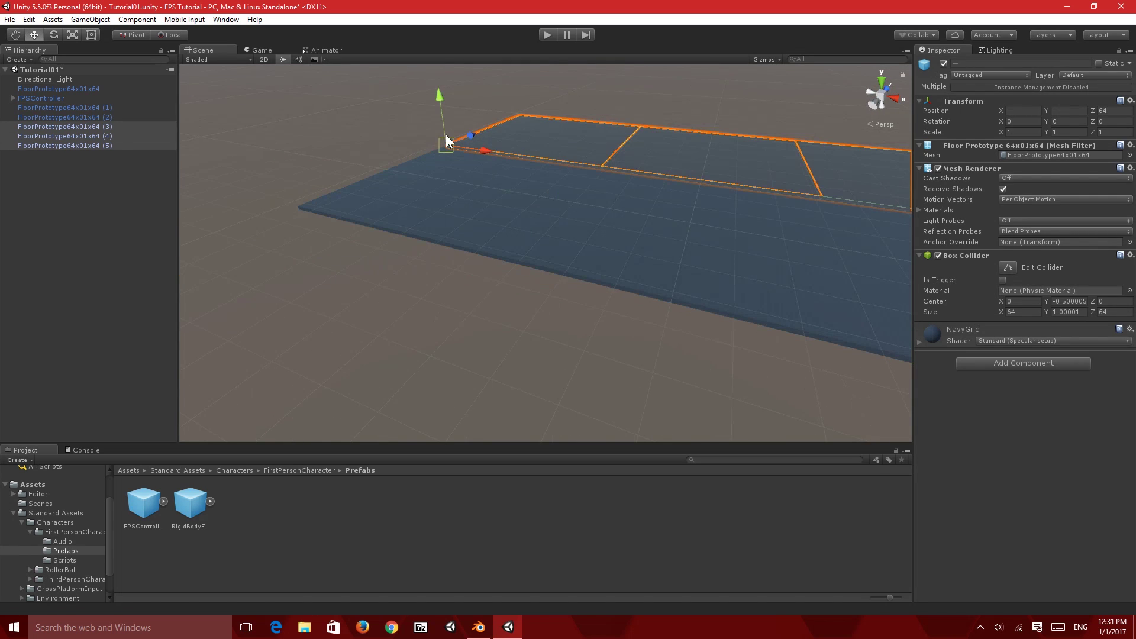
Duplicate the row of three floor tiles again, vertex-snap the copies along the original row's opposite edge, and deselect them
right_click_drag(457, 211, 485, 207)
right_click_drag(674, 215, 825, 208)
key("ctrl+d")
key("v")
left_click_drag(544, 140, 757, 221)
left_click(704, 184)
Save the scene, run the game to test the enlarged floor, and stop it
right_click_drag(658, 211, 564, 218)
left_click_drag(563, 219, 525, 248, "alt")
key("ctrl+s")
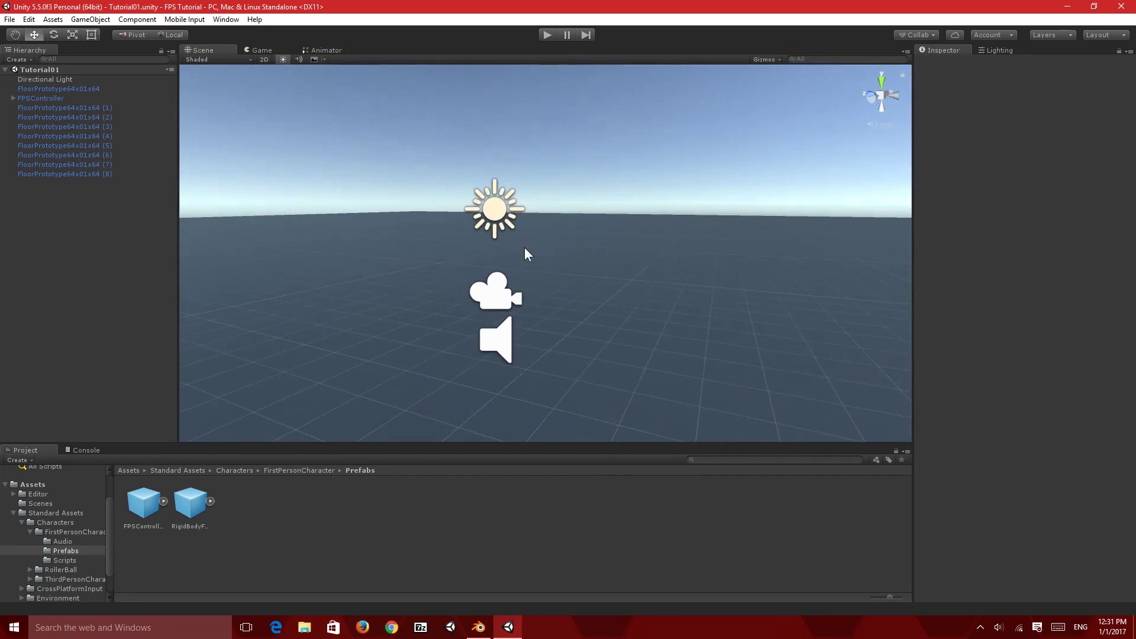
left_click(548, 34)
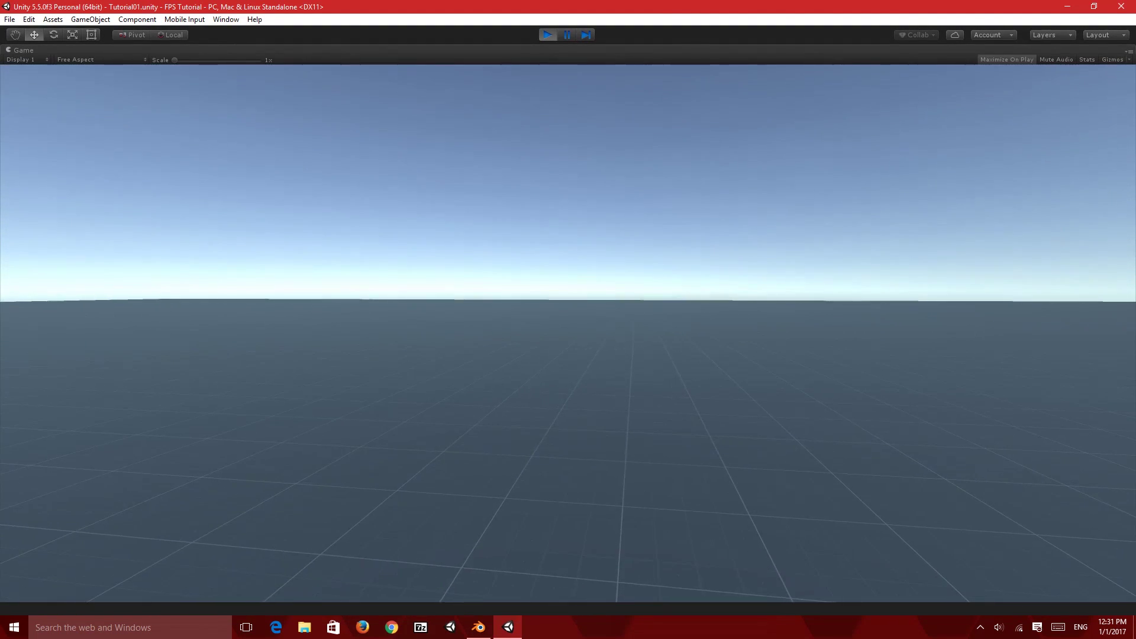
key("ctrl+p")
Open the Prefabs folder inside Standard Assets > Prototyping in the project files
left_click(65, 544)
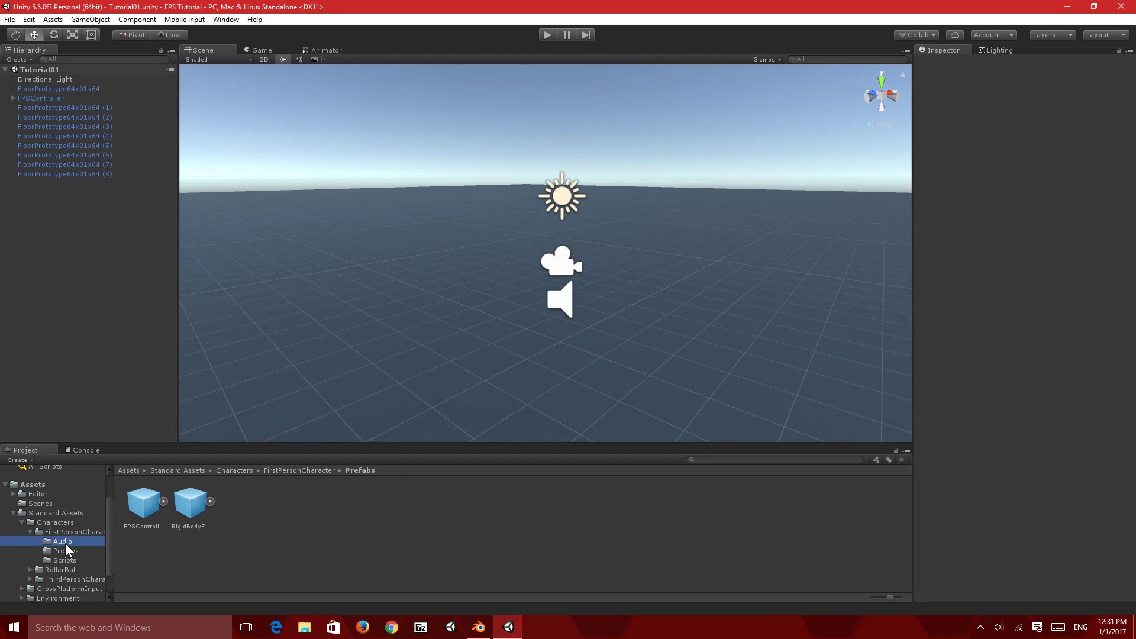
key("Left")
key("Left")
key("Down")
key("Down")
key("Down")
key("Down")
key("Down")
key("Down")
key("Right")
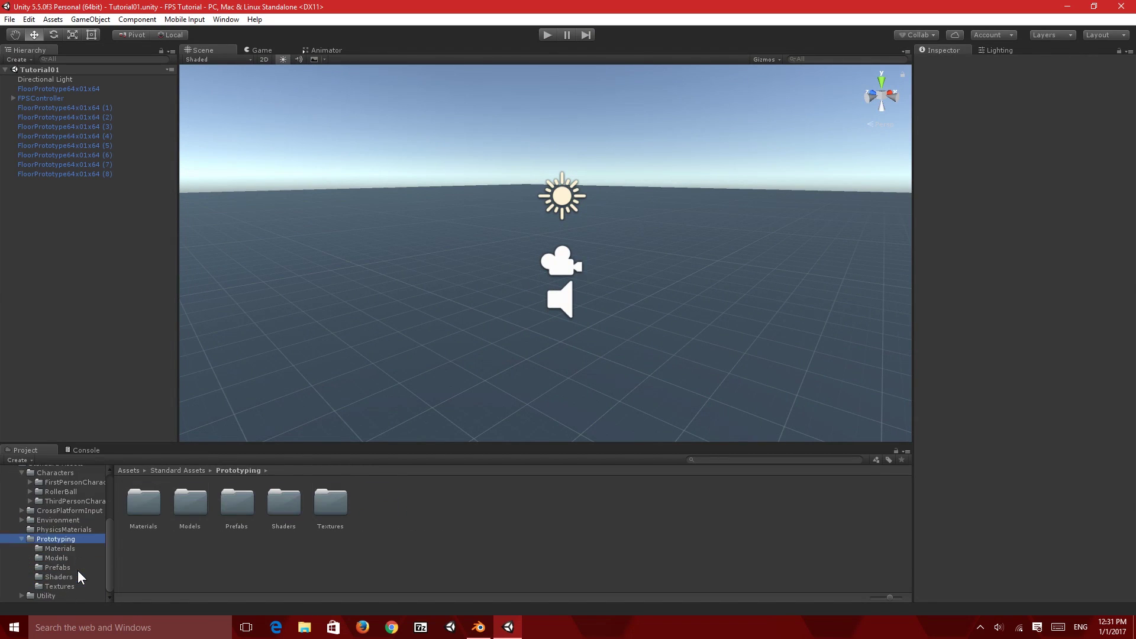
key("Down")
key("Down")
key("Down")
Place a BlockPrototype04x04x04, a CubePrototype04x04x04 and two CubePrototype08x08x08 prefabs on the floor around the first-person controller
left_click_drag(143, 511, 343, 261)
key("ctrl+z")
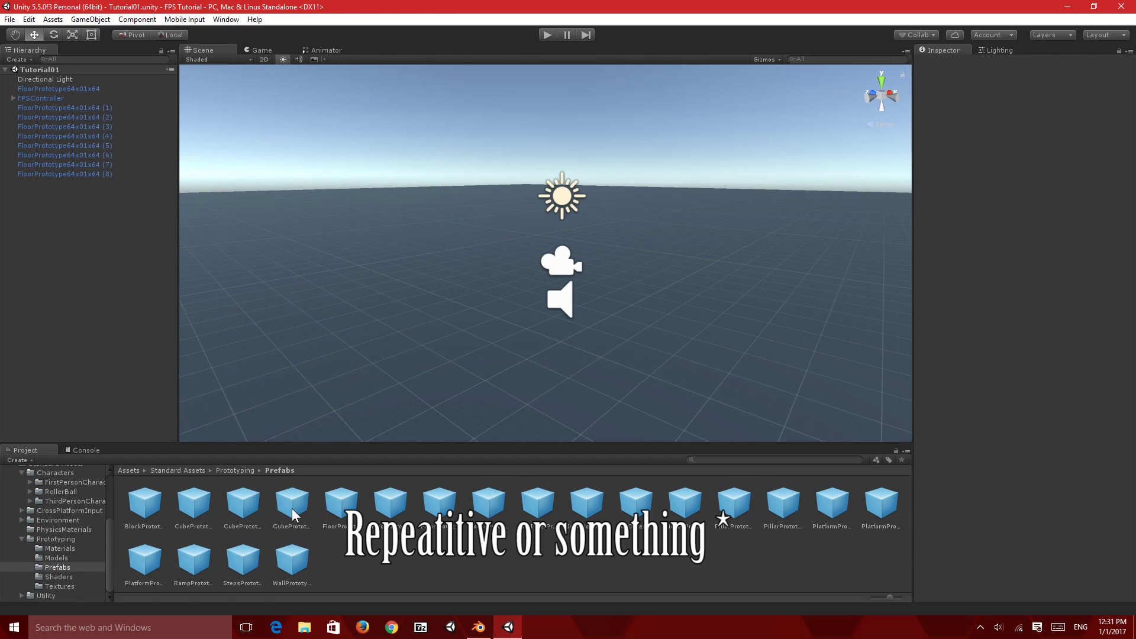
left_click_drag(282, 508, 354, 255)
scroll(354, 255, "down", 5)
left_click_drag(243, 506, 636, 317)
right_click_drag(568, 350, 520, 331)
left_click_drag(291, 505, 594, 278)
left_click_drag(552, 276, 449, 267)
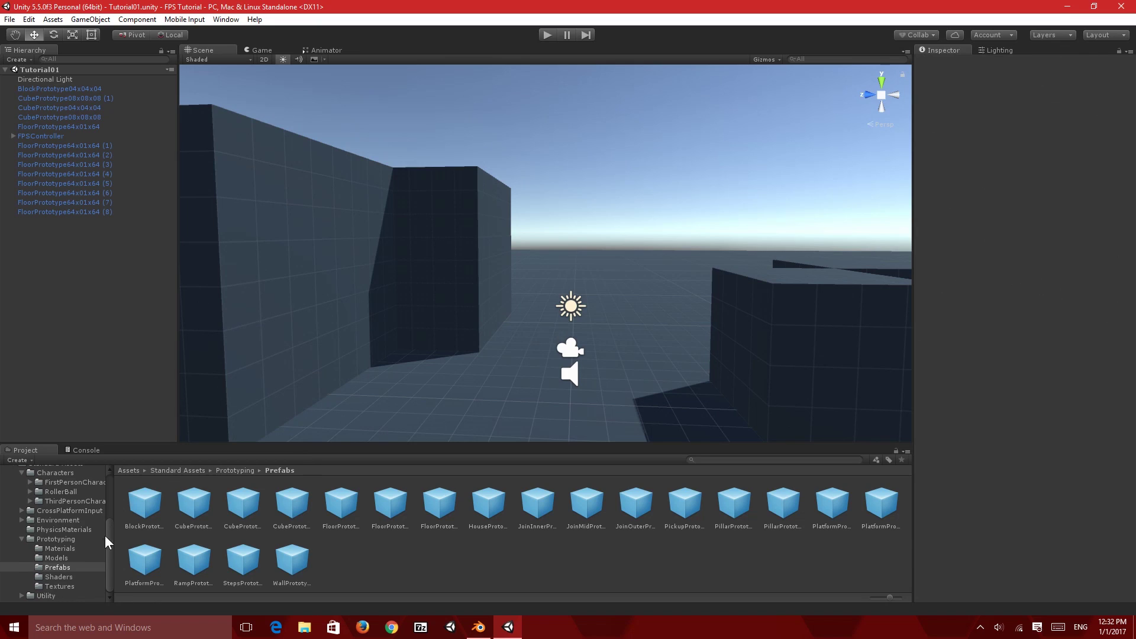
Collapse the Prototyping and Standard Assets folder trees, leaving the Standard Assets folder's contents displayed
left_click(69, 540)
key("Left")
left_click(65, 538)
key("Left")
key("Left")
key("Left")
key("Left")
left_click(213, 545)
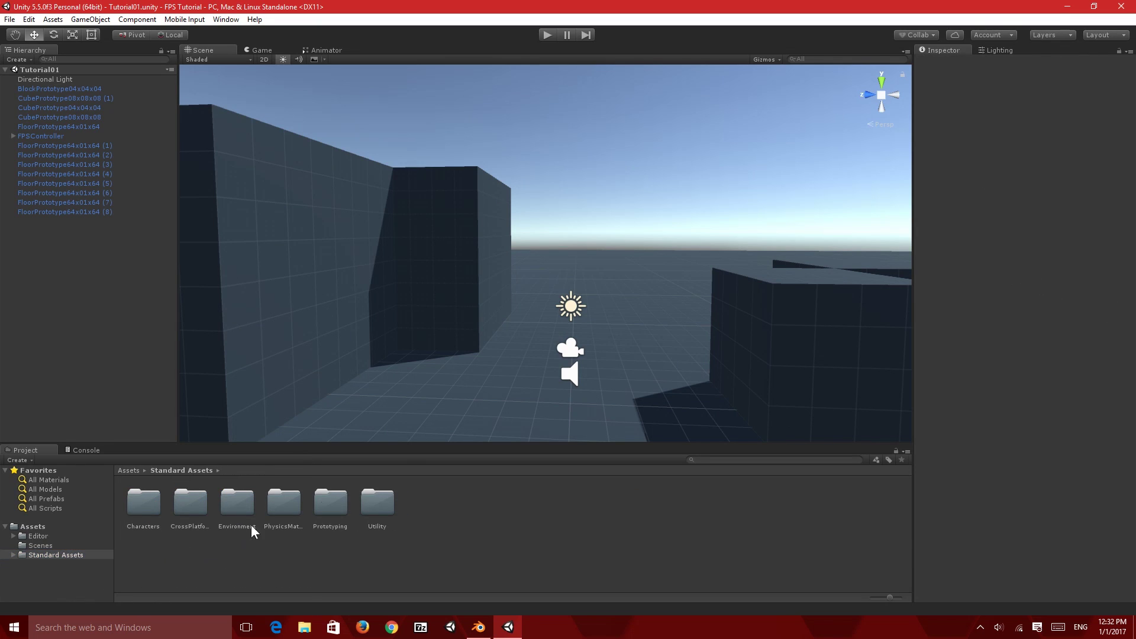
right_click_drag(608, 324, 608, 343)
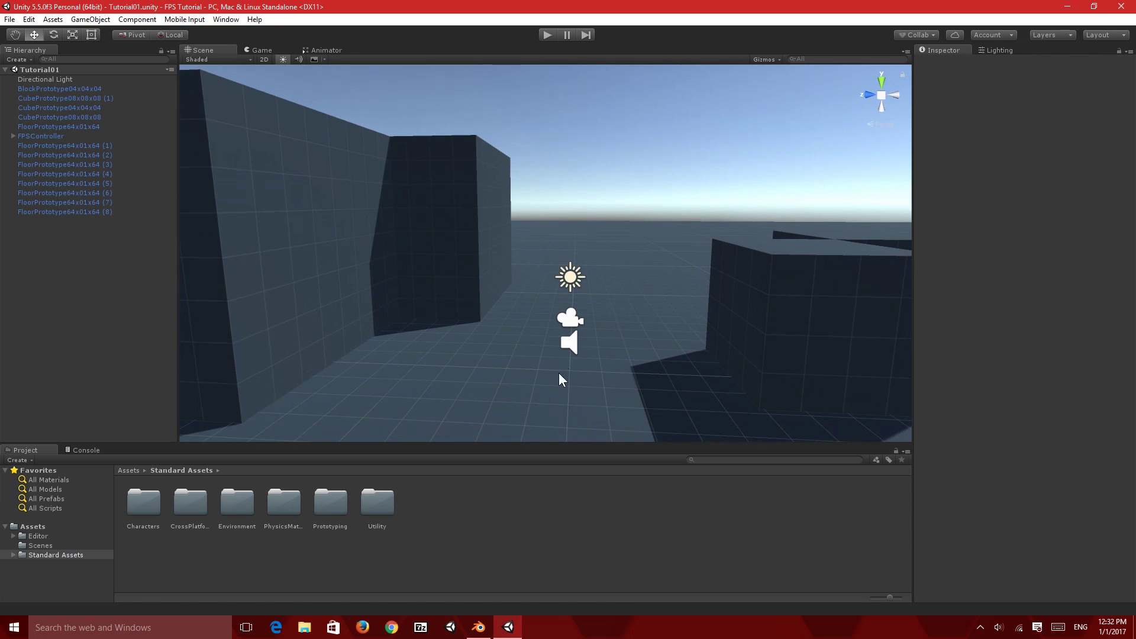
right_click_drag(541, 350, 555, 349)
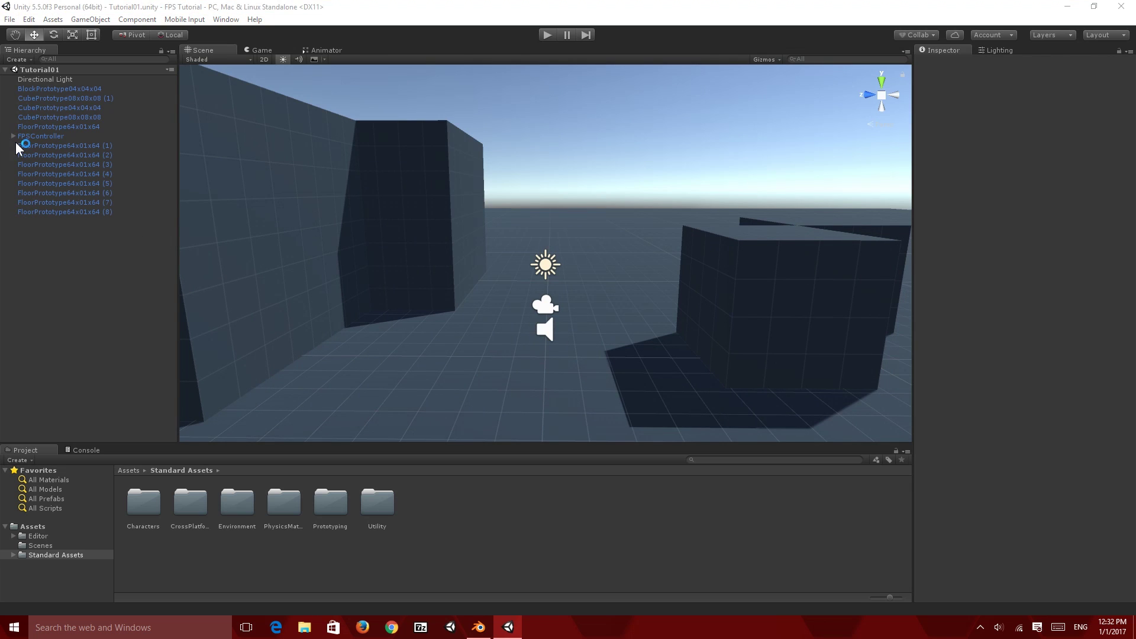
left_click_drag(0, 145, 650, 0)
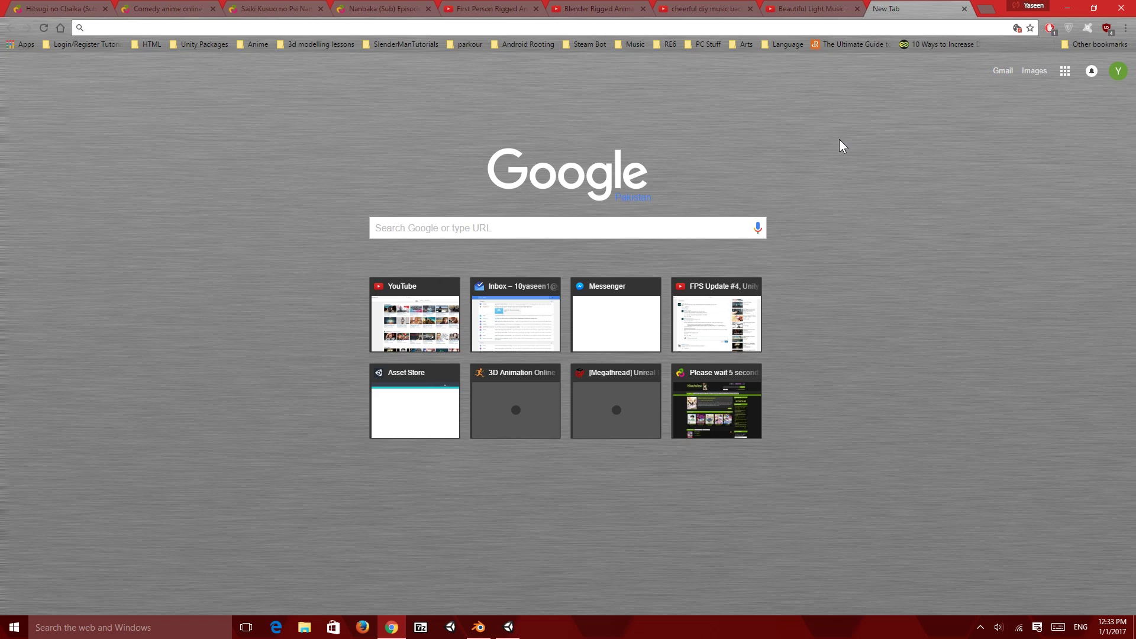
Switch to Chrome and open devassets.com in the new tab
type("devasse")
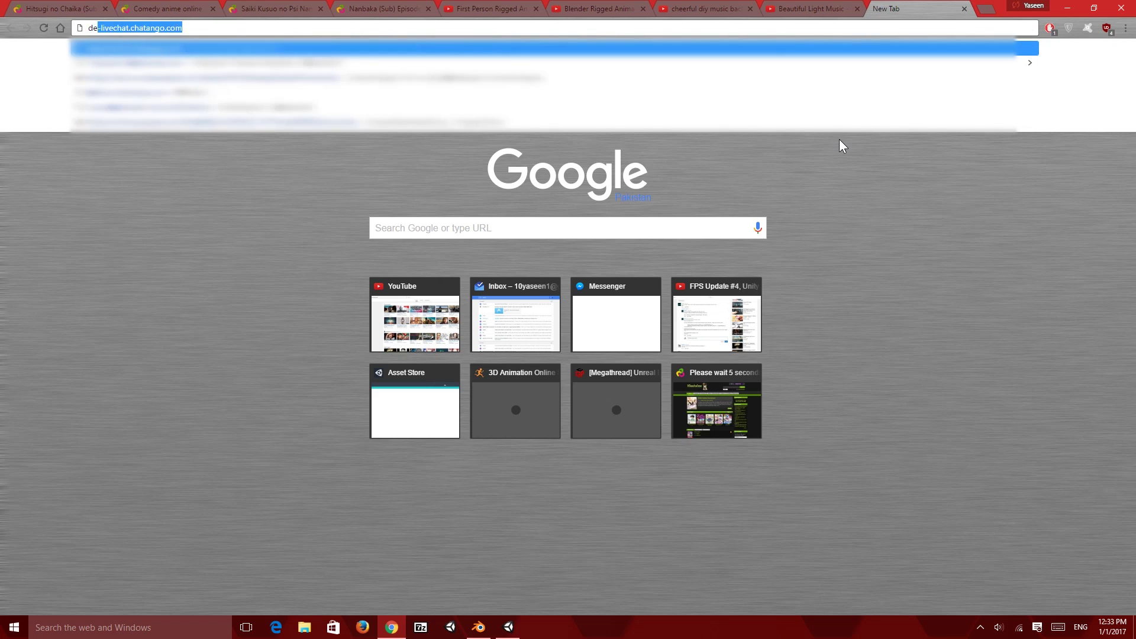
key("BackSpace")
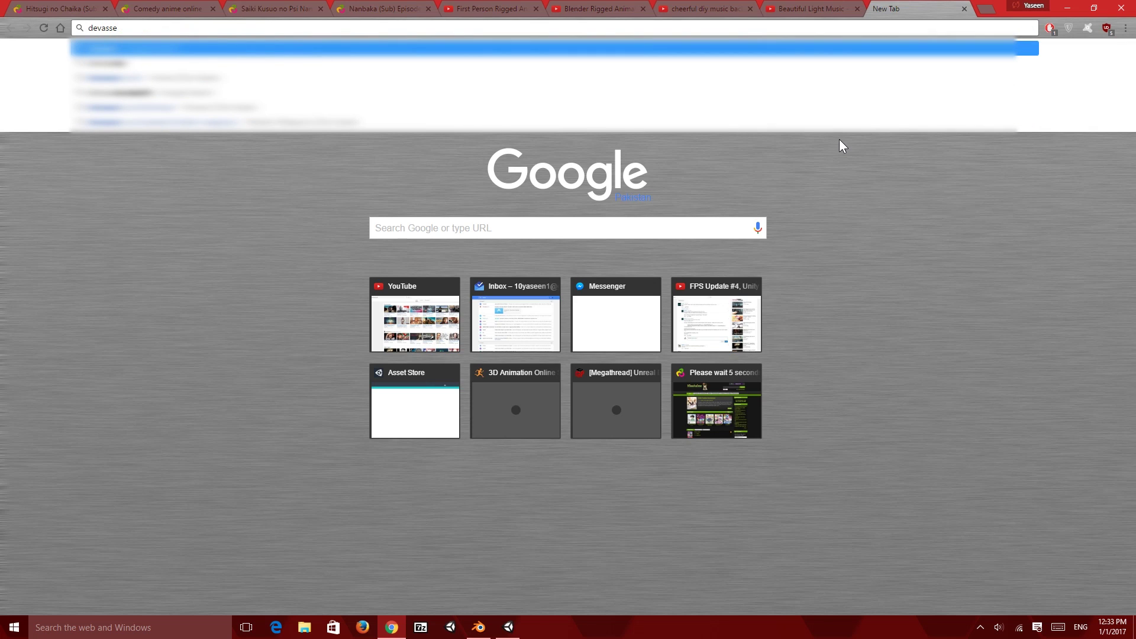
type("ts.com")
key("Return")
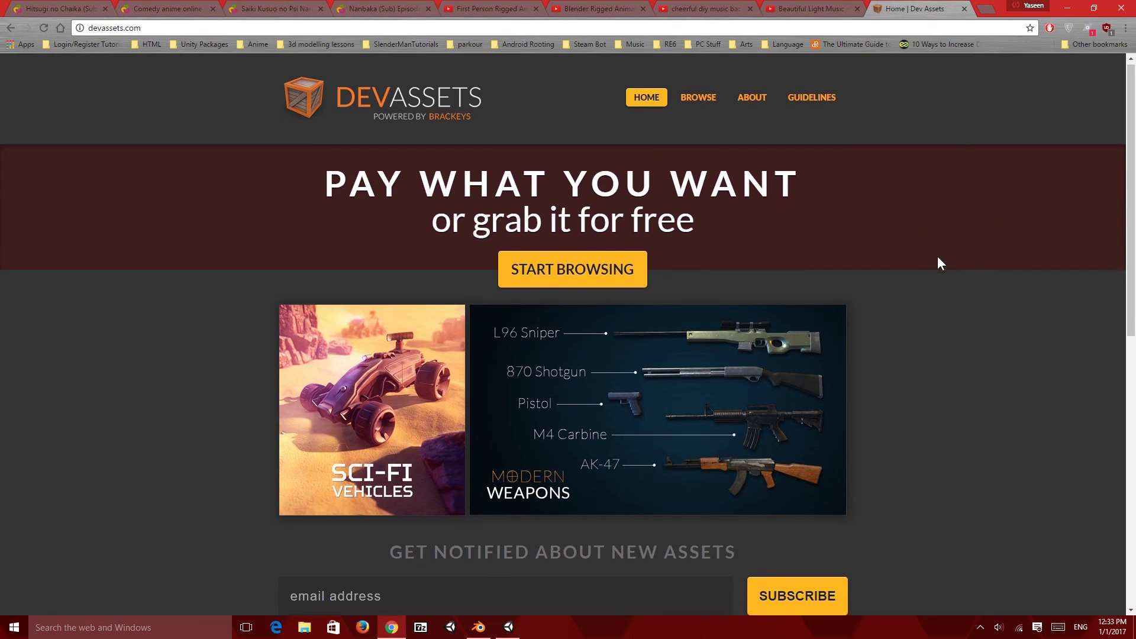
Look through the asset packs on the DevAssets home page and open the Modern Weapons pack
scroll(939, 260, "down", 1)
scroll(586, 378, "down", 2)
scroll(950, 234, "down", 4)
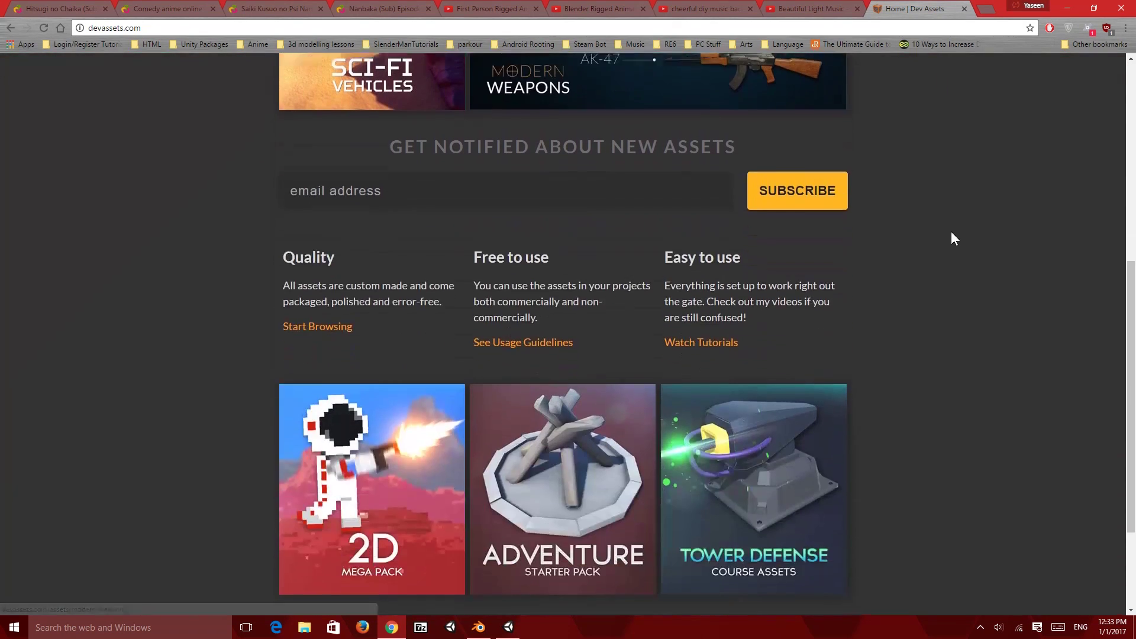
scroll(952, 233, "down", 3)
scroll(496, 408, "up", 1)
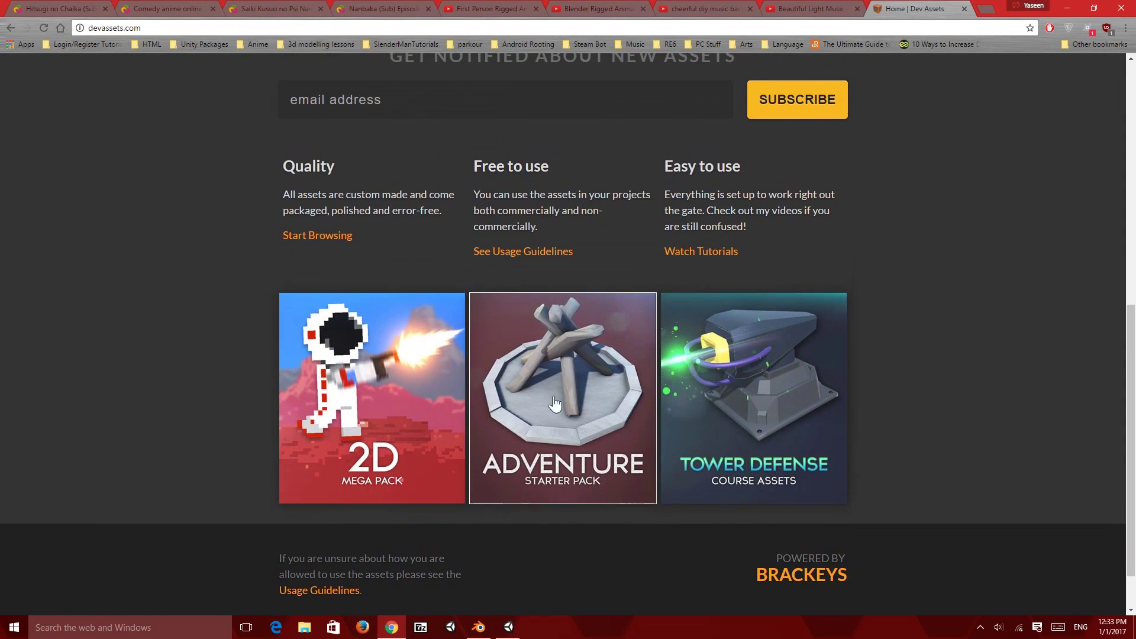
scroll(953, 462, "up", 4)
scroll(950, 403, "up", 2)
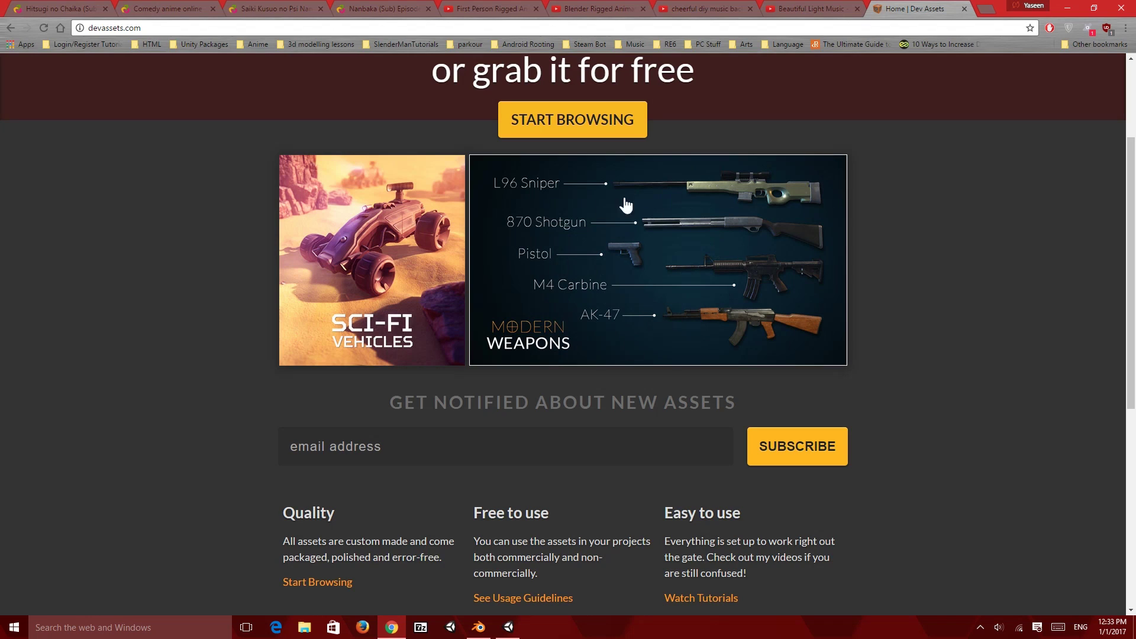
left_click(636, 260)
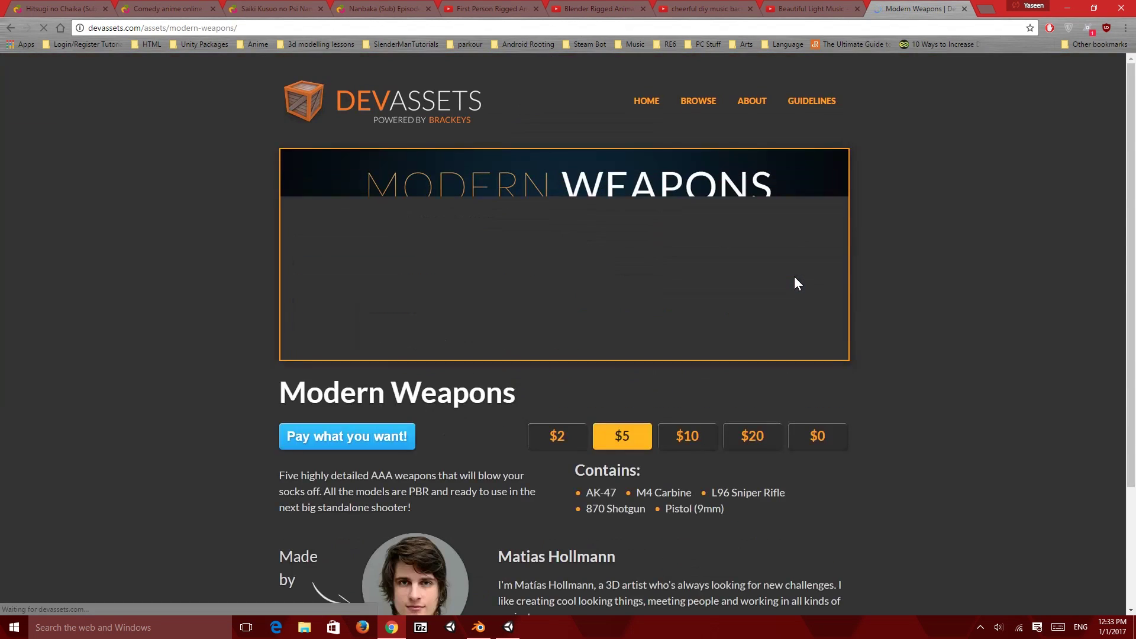
Examine the Modern Weapons pack's price options, included weapons and preview images
scroll(935, 288, "down", 2)
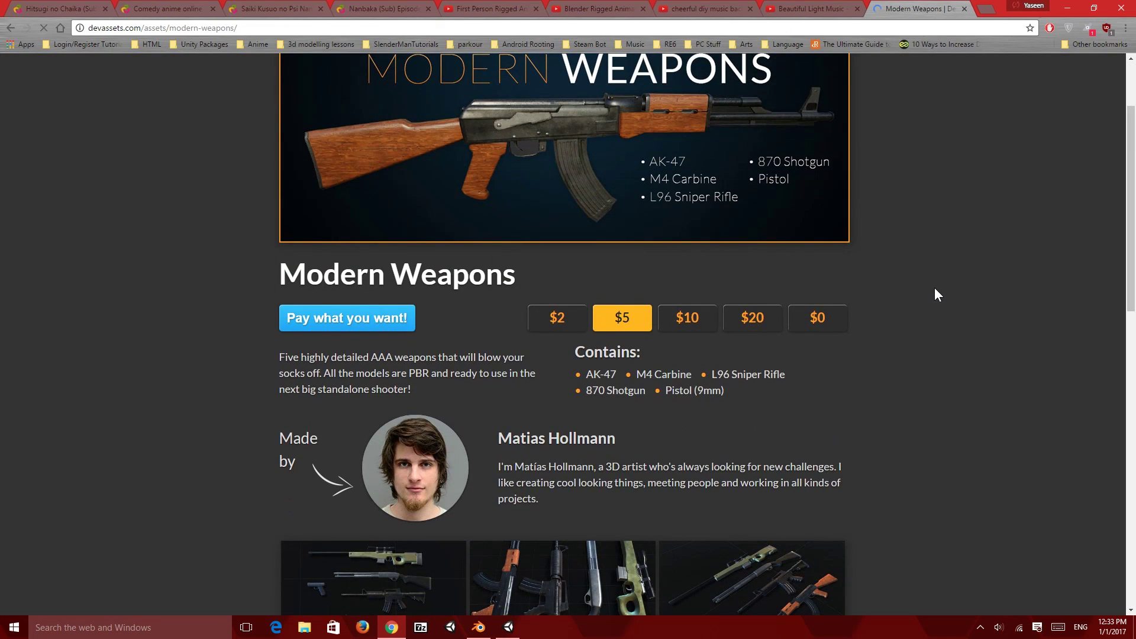
scroll(935, 288, "up", 1)
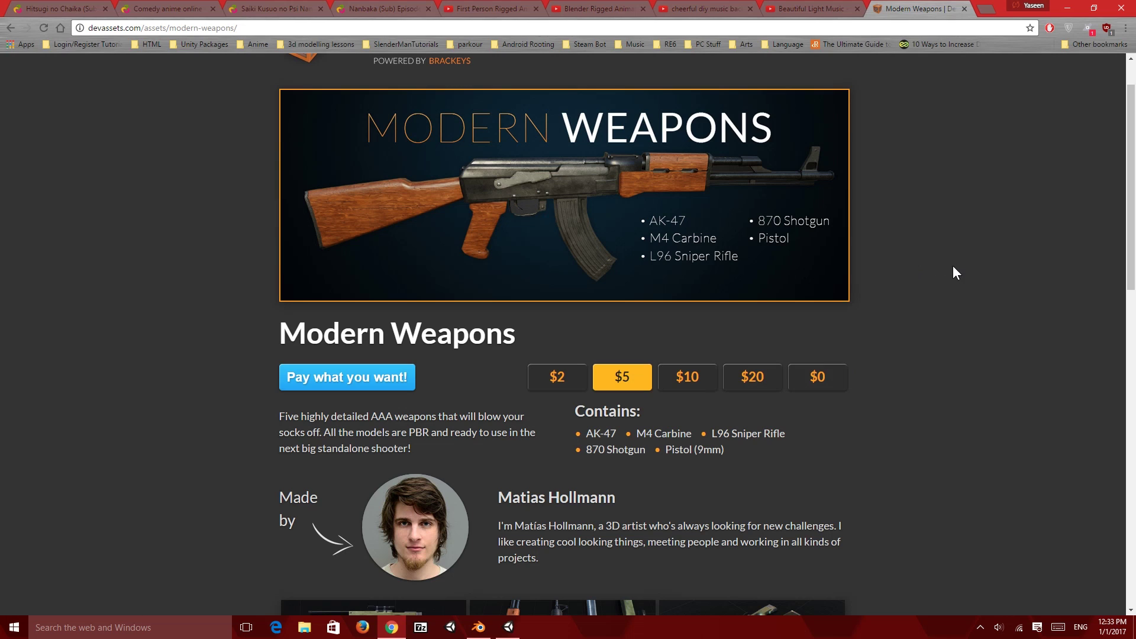
scroll(938, 262, "down", 1)
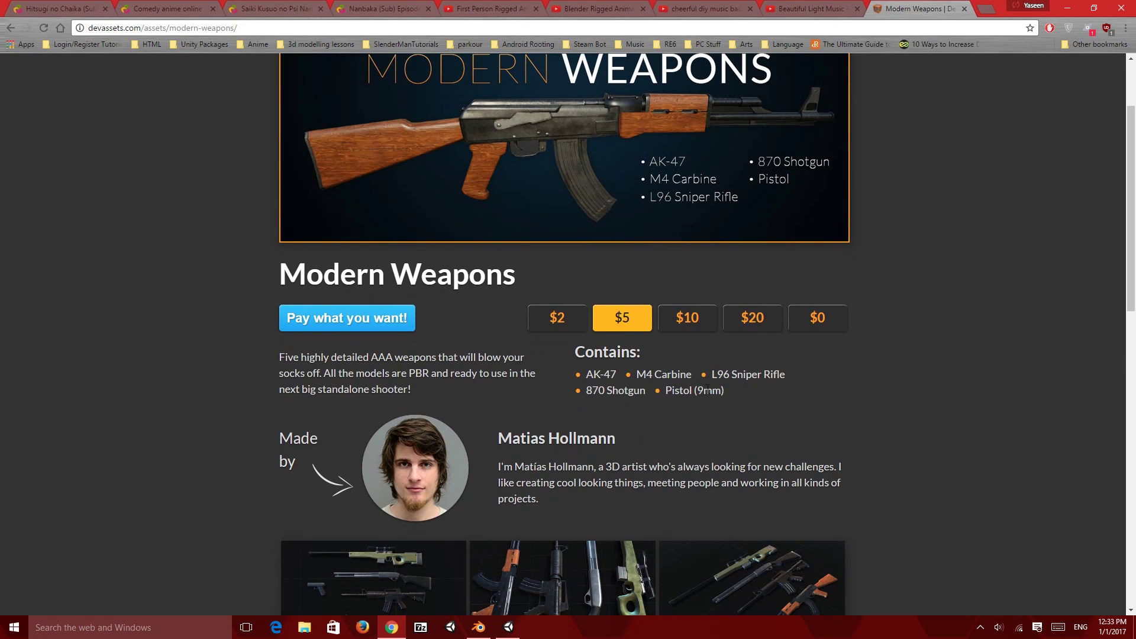
scroll(930, 314, "up", 1)
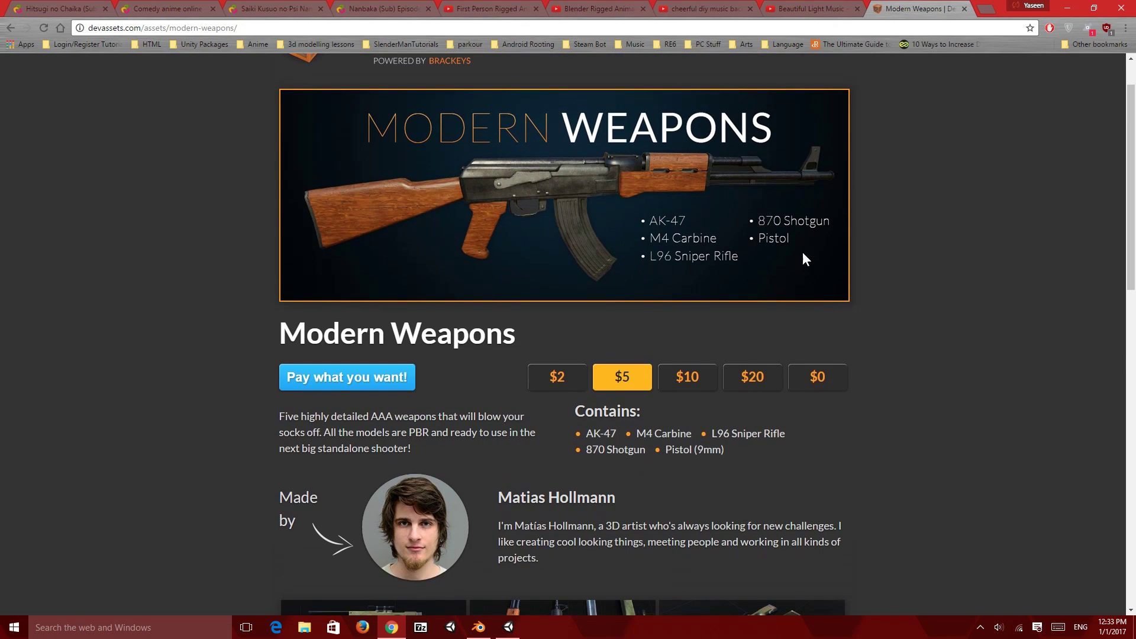
scroll(971, 289, "down", 1)
scroll(971, 288, "down", 5)
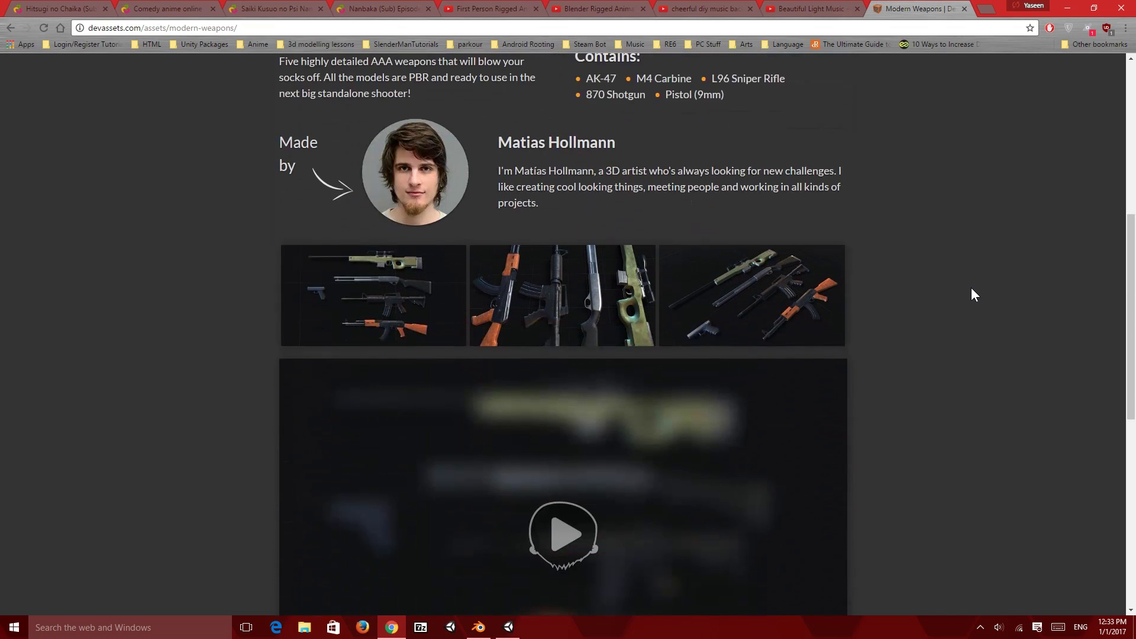
Start loading the Modern Weapons 3D preview and look over the rest of the pack's page
scroll(941, 390, "down", 5)
left_click(579, 251)
scroll(579, 304, "up", 1)
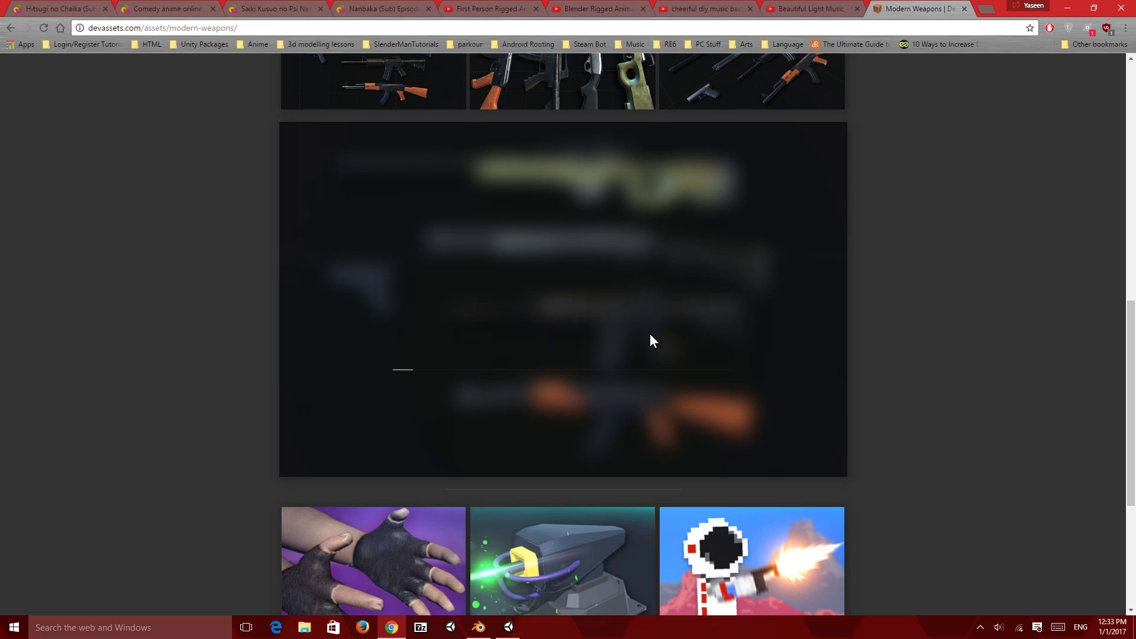
scroll(907, 341, "down", 2)
scroll(1007, 330, "down", 2)
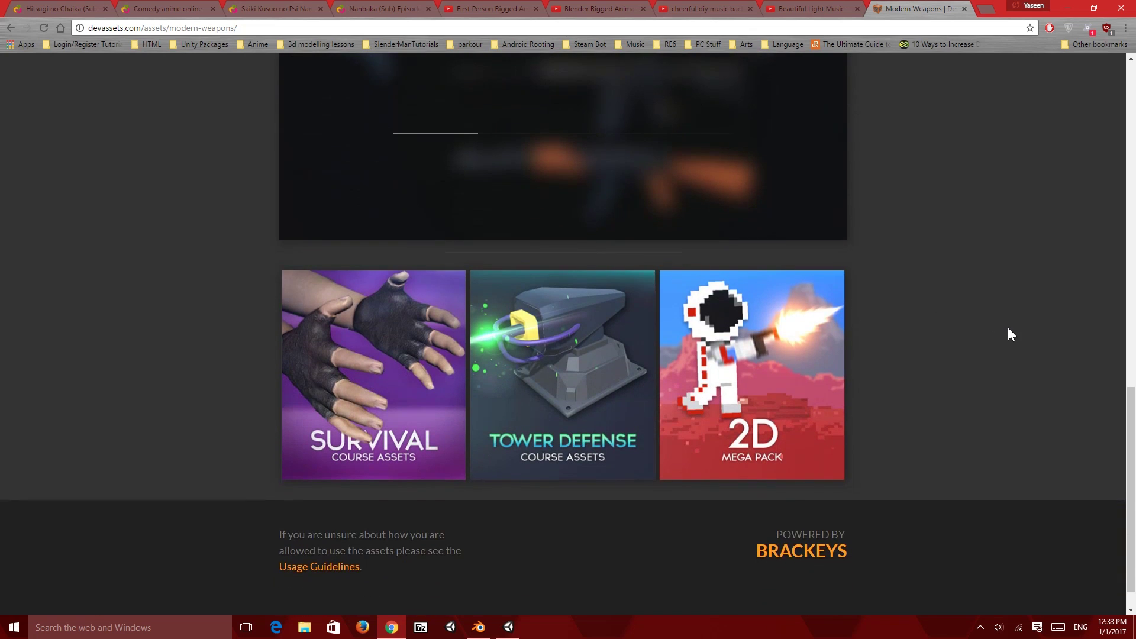
scroll(989, 335, "up", 3)
scroll(964, 349, "up", 1)
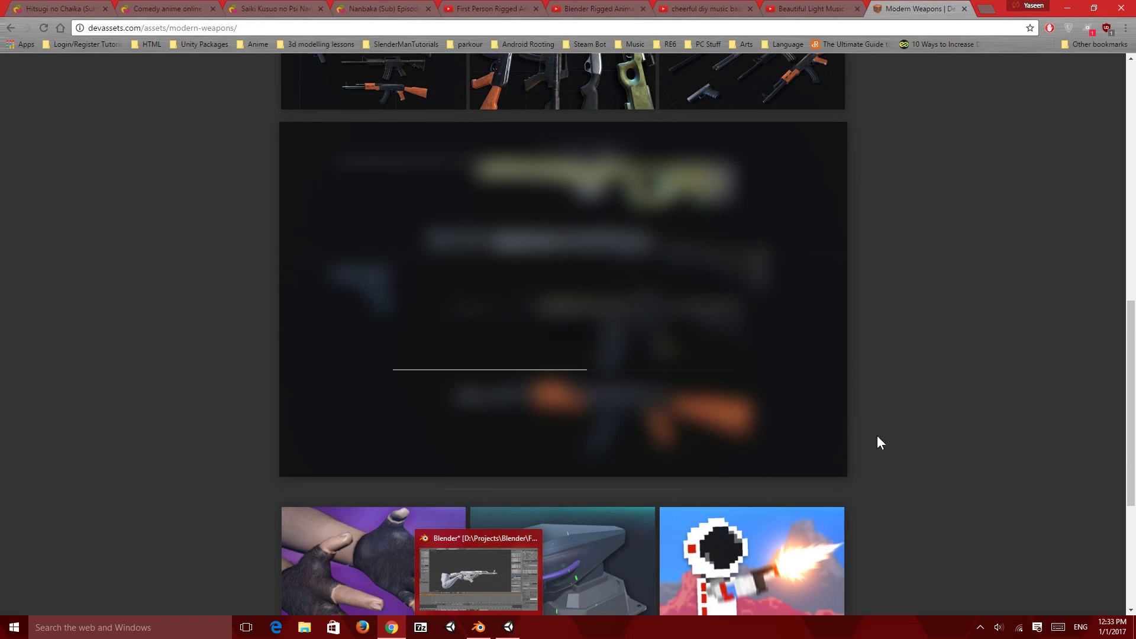
Switch to Blender and inspect the rigged arms holding the AK-47 from different angles
left_click(478, 628)
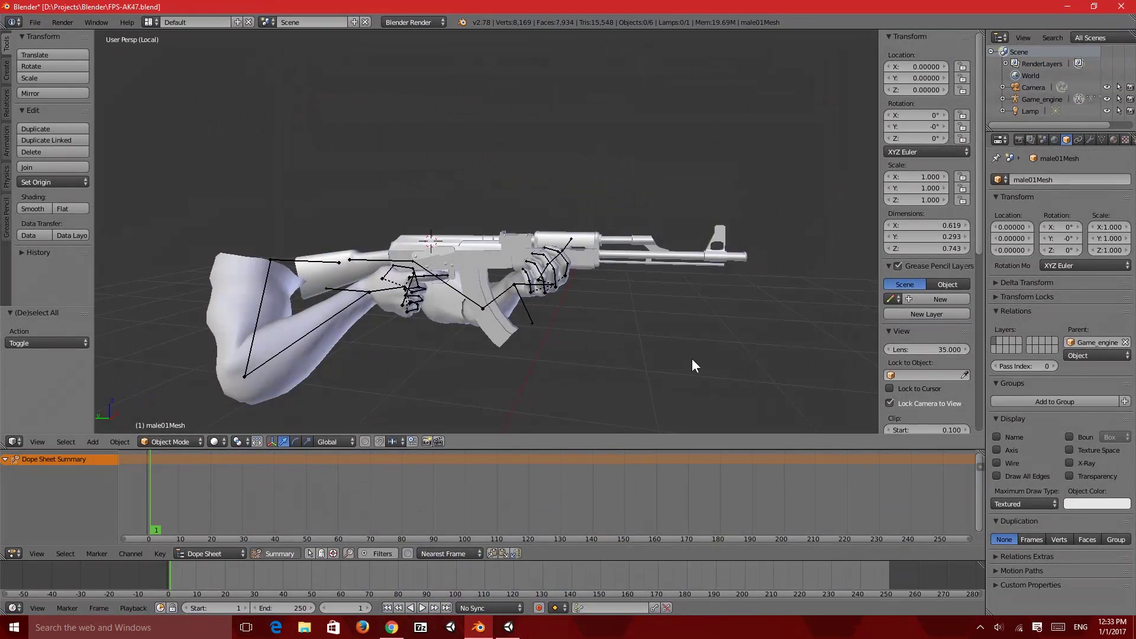
middle_click_drag(654, 367, 526, 383)
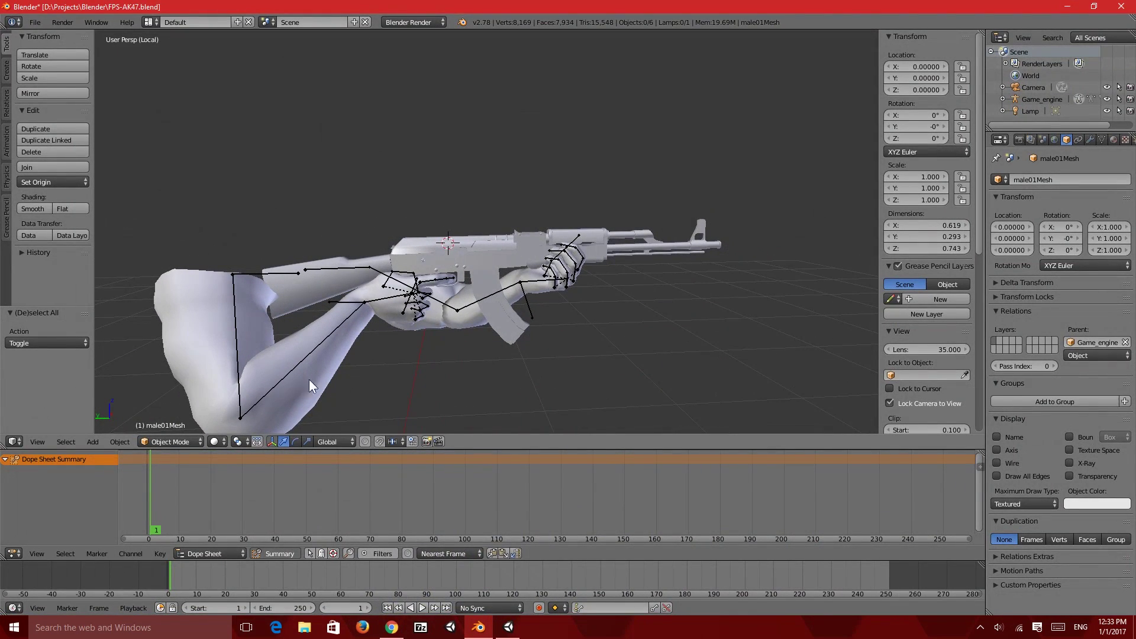
middle_click_drag(353, 353, 464, 535)
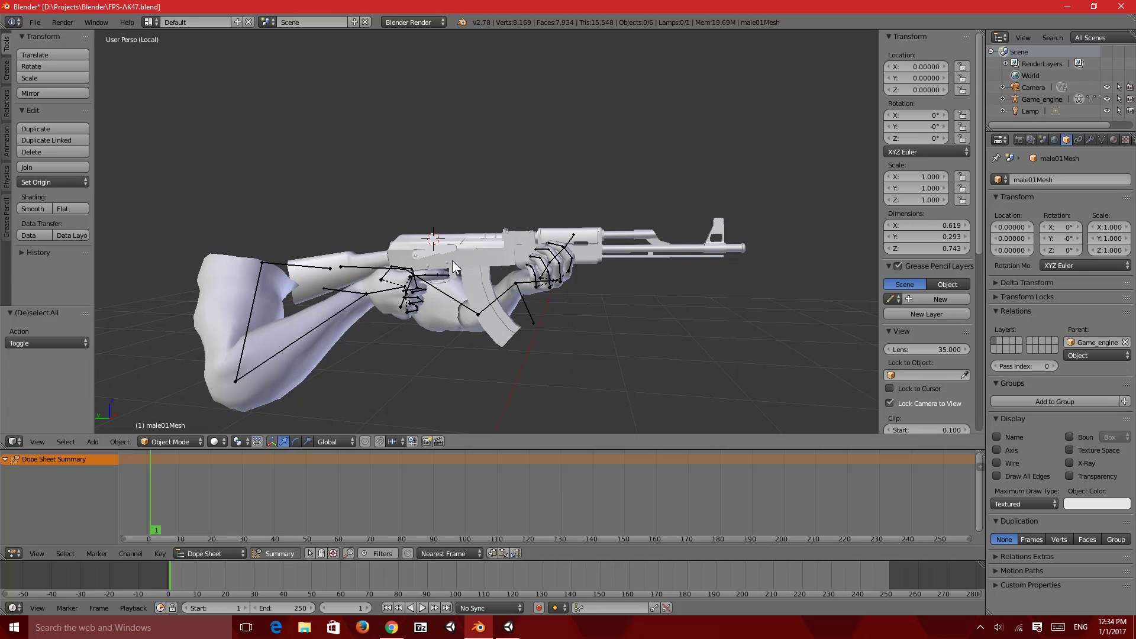
Return to Chrome and rotate the weapons in the Modern Weapons 3D preview to inspect them
left_click(400, 631)
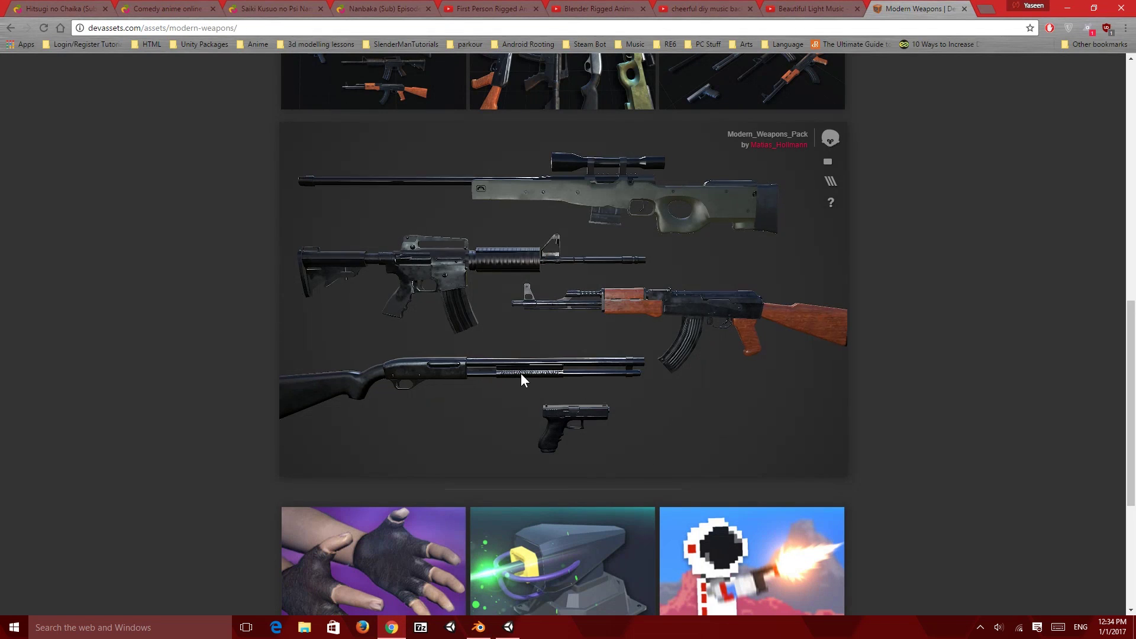
mouse_move(577, 360)
left_mouse_down()
mouse_move(608, 288)
mouse_move(645, 339)
mouse_move(886, 370)
left_mouse_up()
mouse_move(634, 355)
left_mouse_down()
mouse_move(457, 391)
mouse_move(539, 329)
mouse_move(541, 285)
left_mouse_up()
Set the price for the Modern Weapons pack to $0
scroll(935, 352, "up", 13)
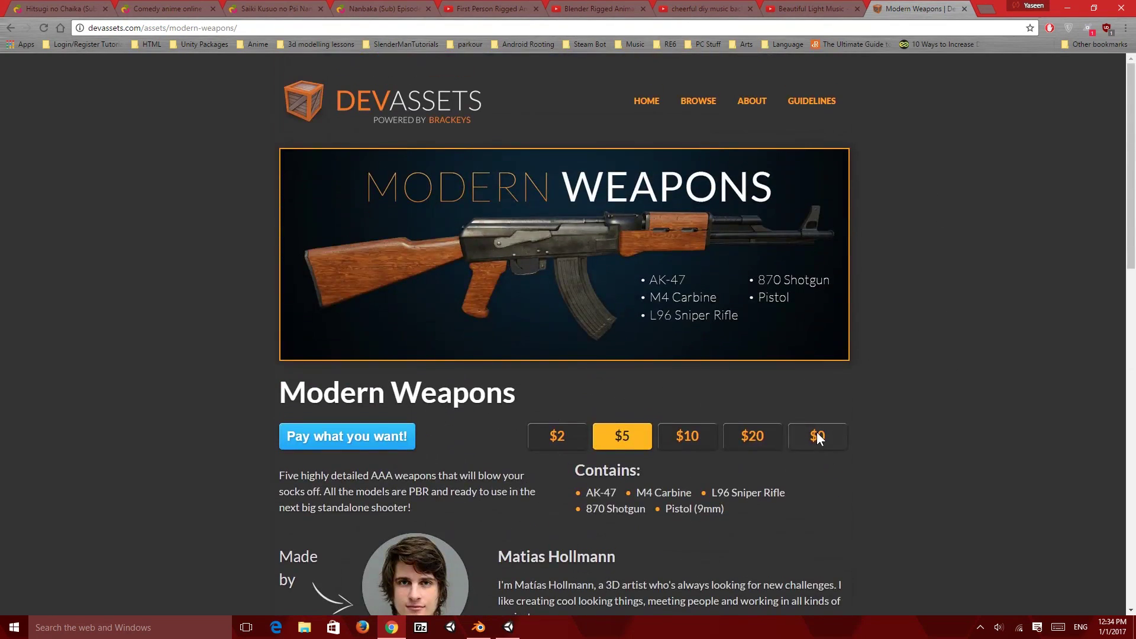
scroll(769, 346, "down", 3)
left_click(803, 320)
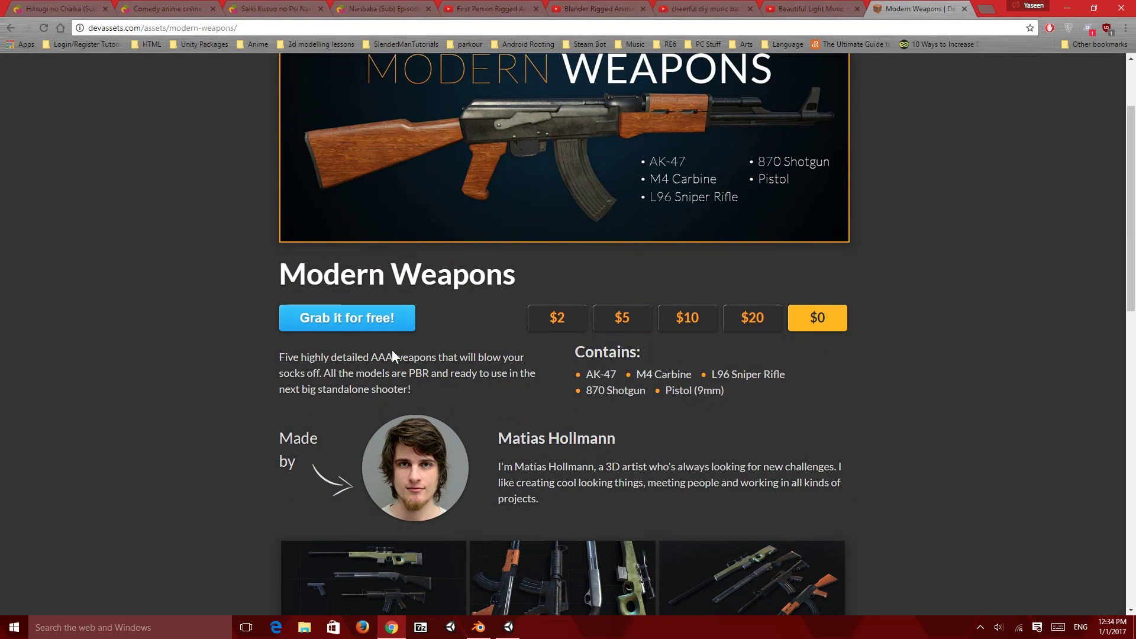
Try the paid price options for the Modern Weapons pack, ending on $20
left_click(561, 317)
left_click(612, 320)
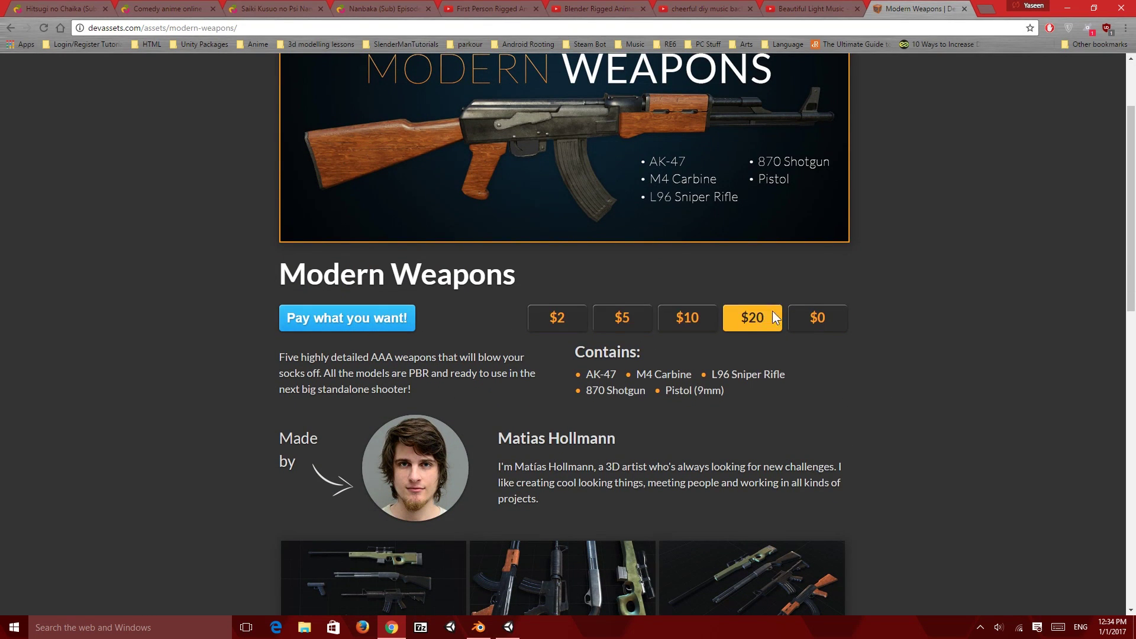
Replace the Modern Weapons page with a new tab and move the restored-down Chrome window mostly off the screen
left_click(983, 10)
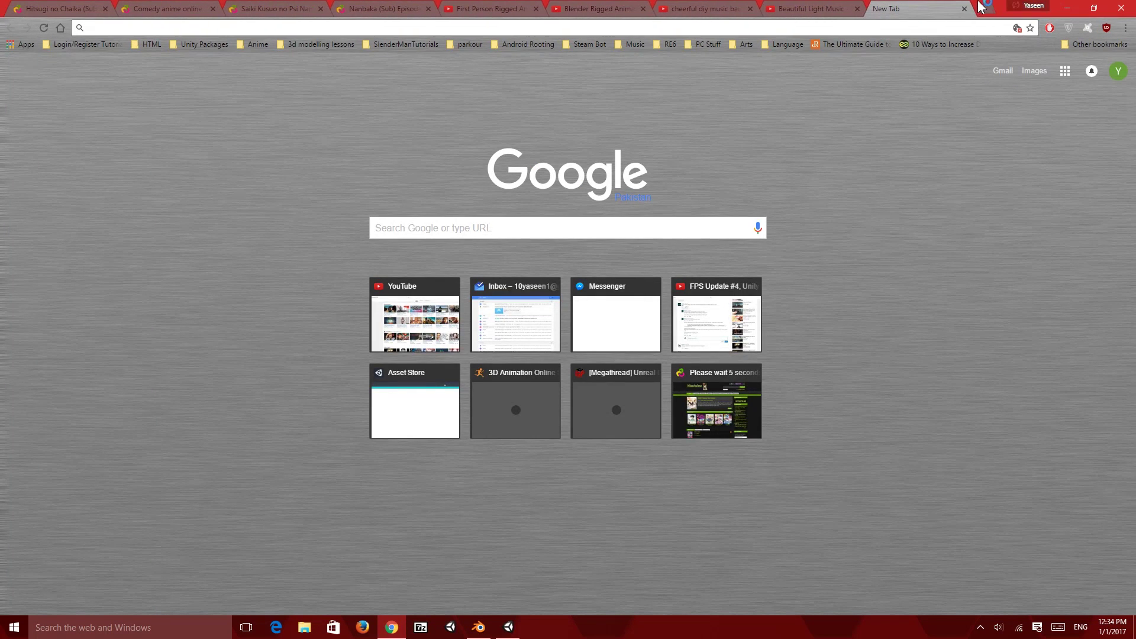
left_click(1094, 8)
left_click_drag(477, 58, 0, 140)
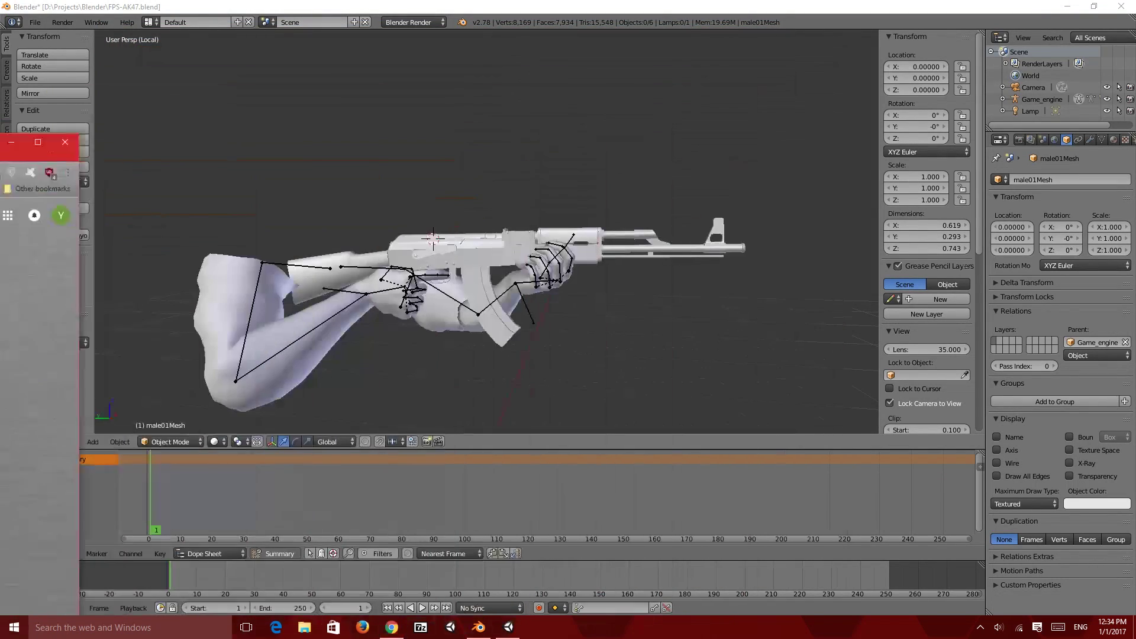
Switch to Unity and move the Modern Weapons folder into the 3rd Party Assets folder
left_click(508, 627)
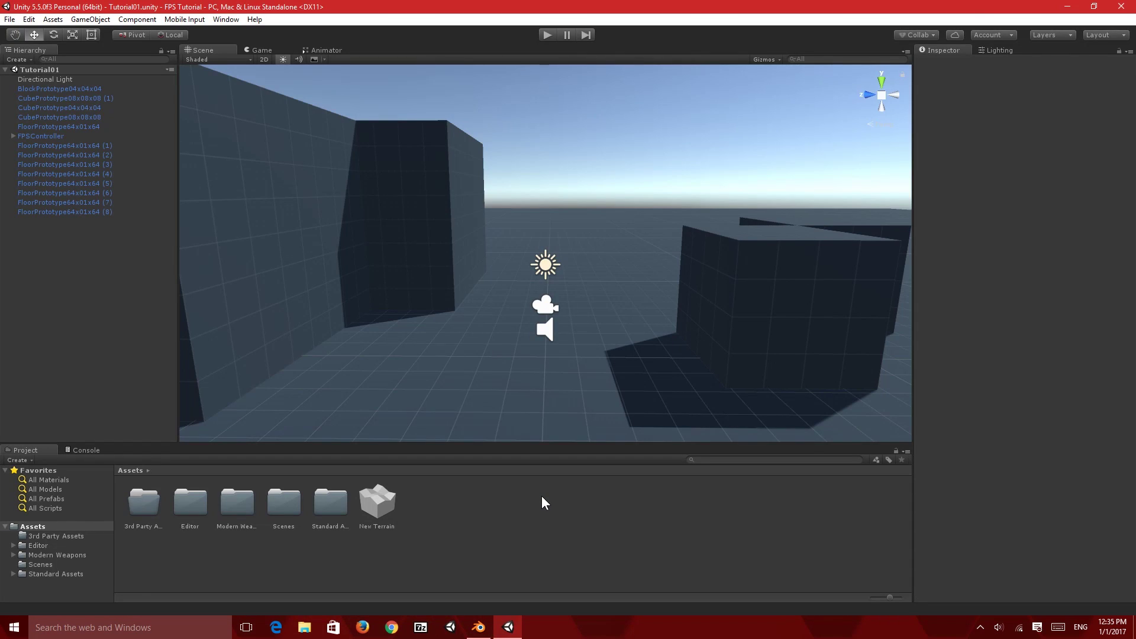
left_click(79, 537)
mouse_move(50, 555)
left_mouse_down()
mouse_move(69, 553)
mouse_move(54, 539)
left_mouse_up()
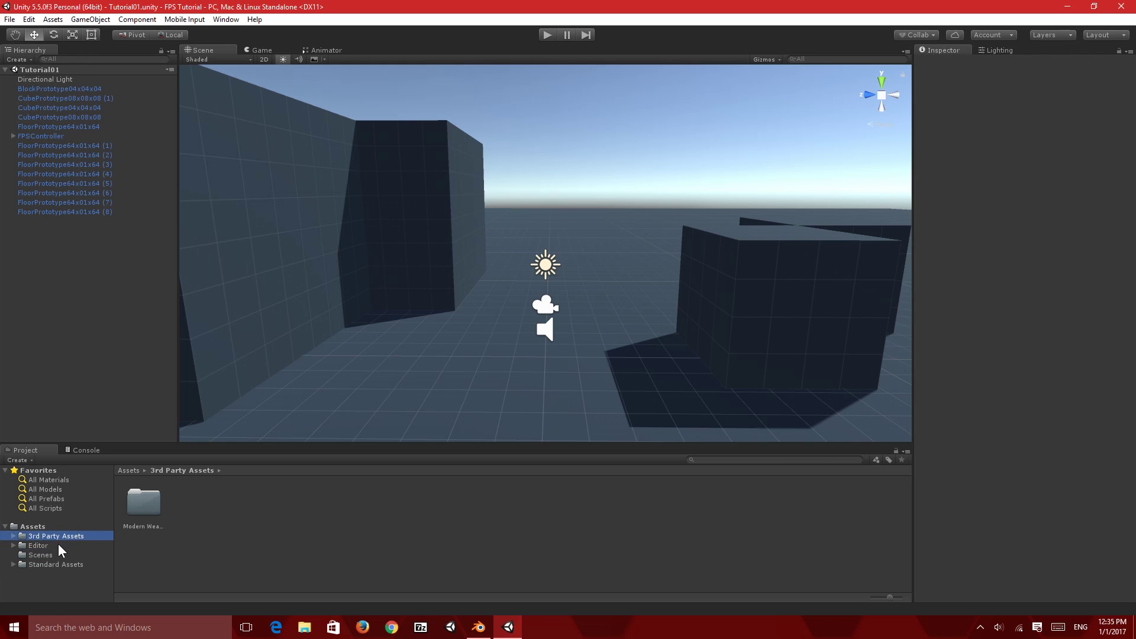
Expand the Modern Weapons folder in the project and open its AK-47 subfolder
left_click(73, 545)
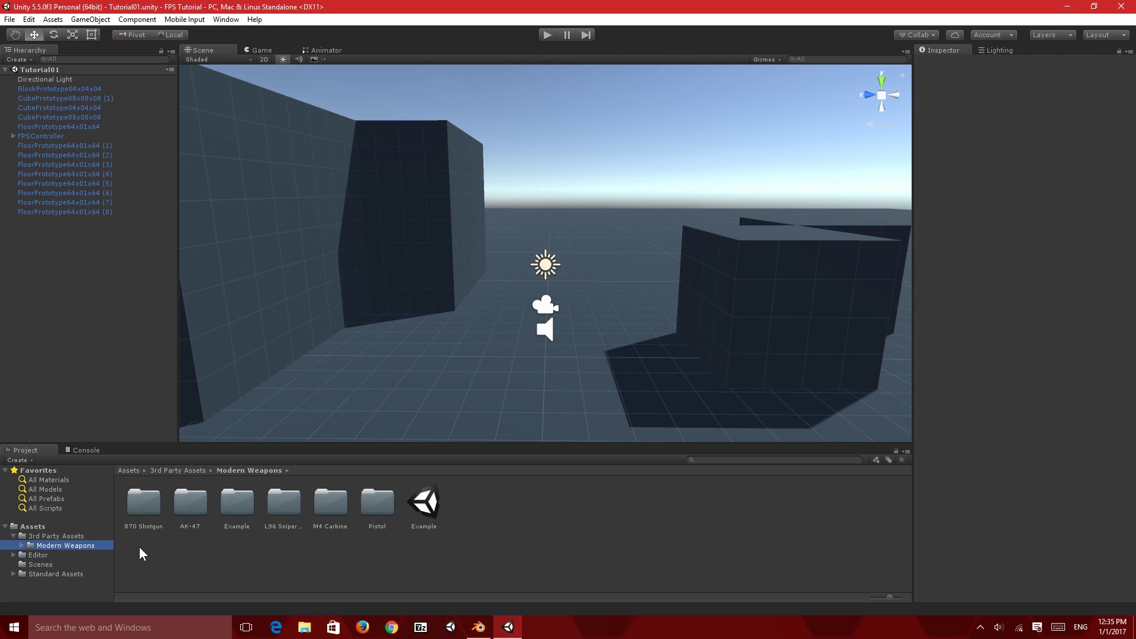
key("Right")
scroll(72, 542, "down", 1)
key("Down")
key("Down")
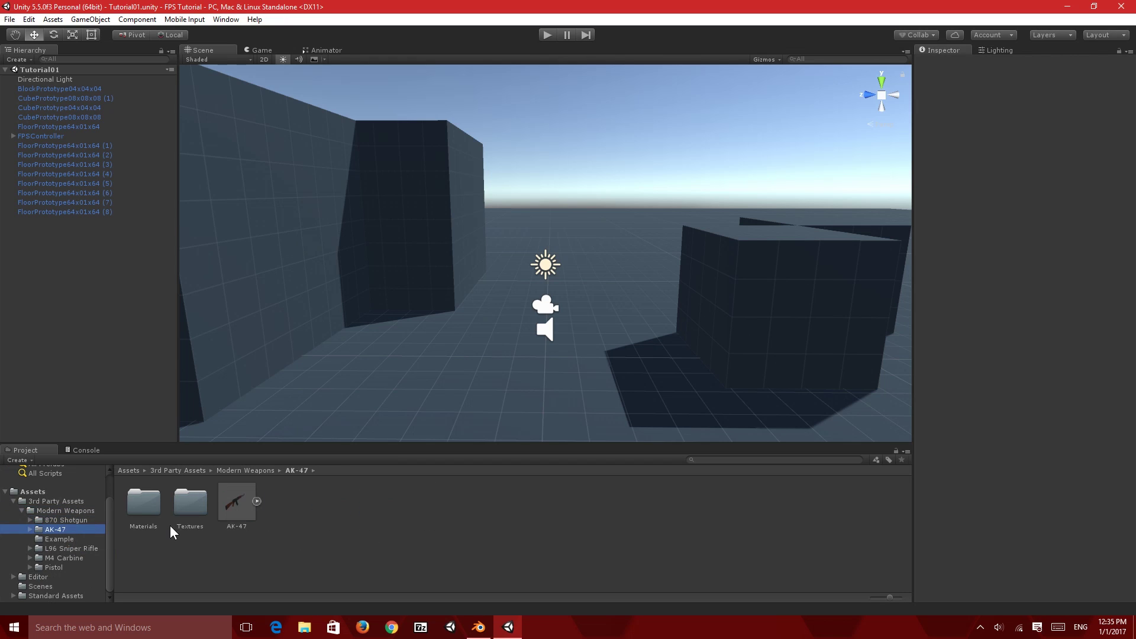